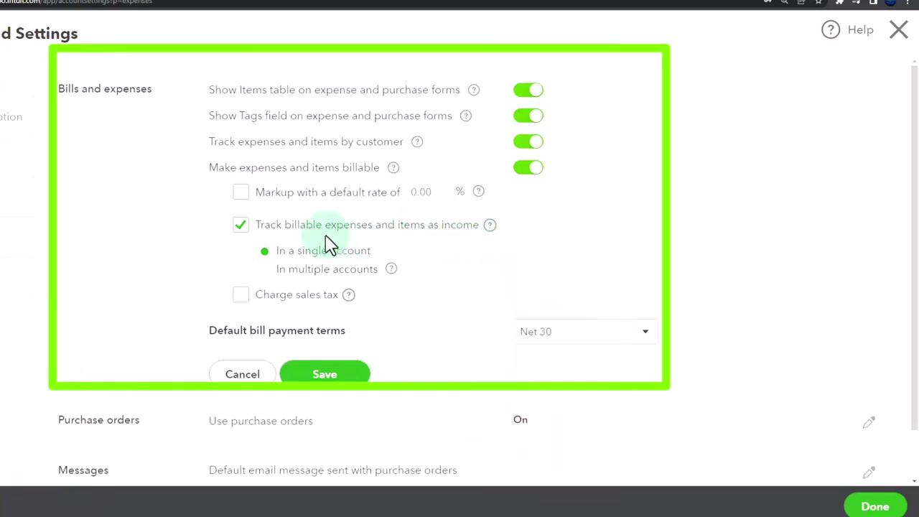
Turn off 'Track billable expenses and items as income', save the Expenses settings, and exit Settings.
click(241, 226)
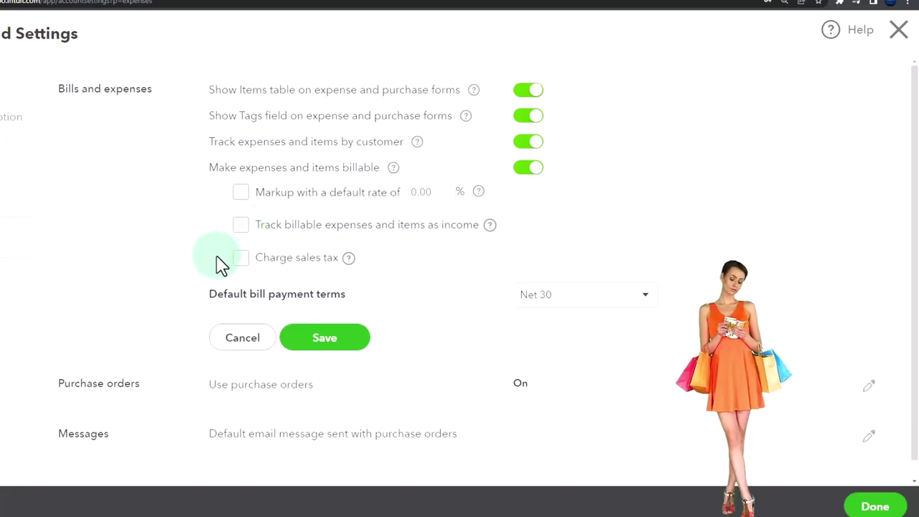
click(329, 347)
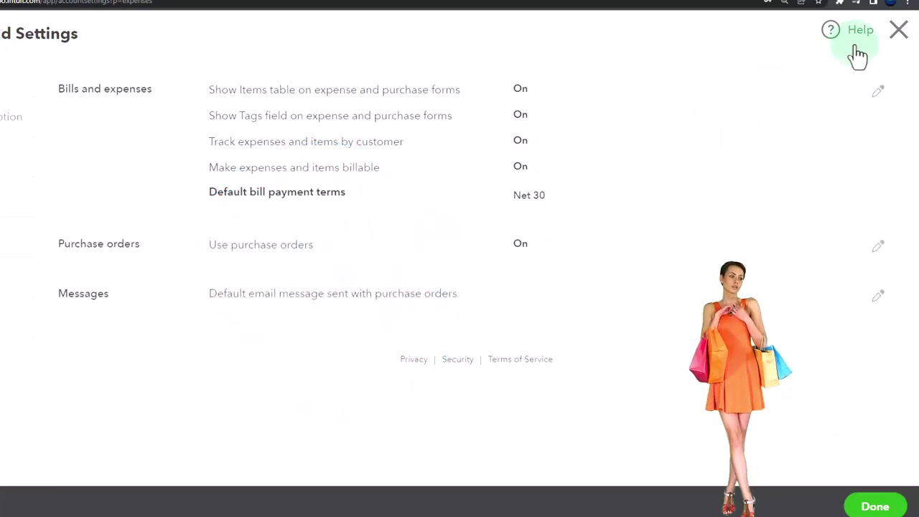
click(901, 32)
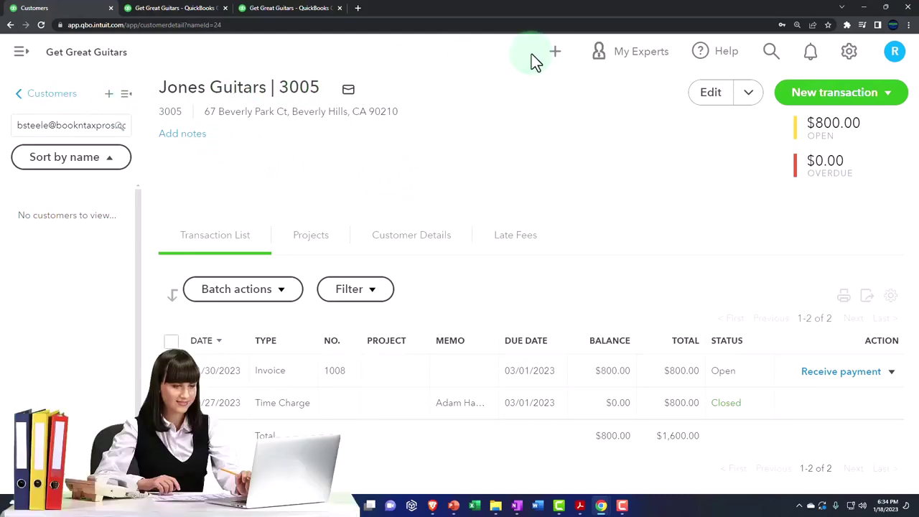
Start a new blank check (#1013) from the + New menu.
click(556, 56)
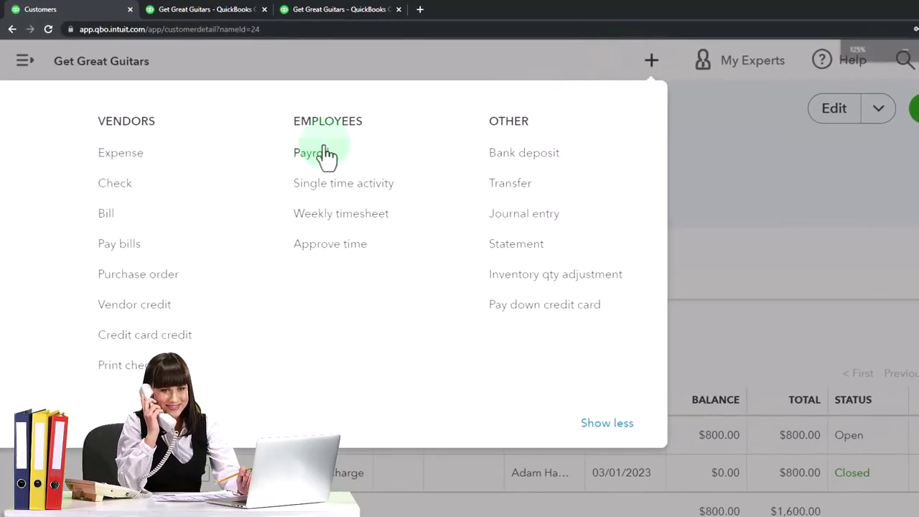
click(115, 183)
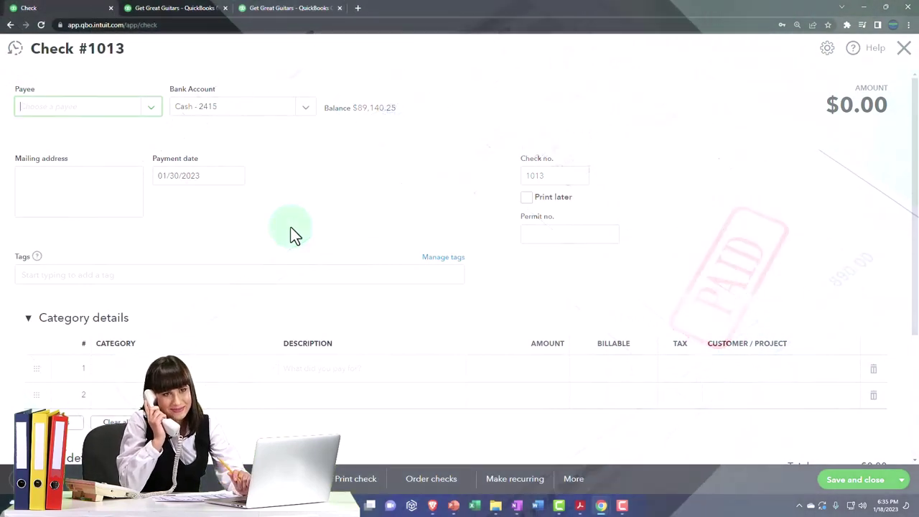
Choose Office Depot as the check's payee and fill in the header fields.
text(Offic)
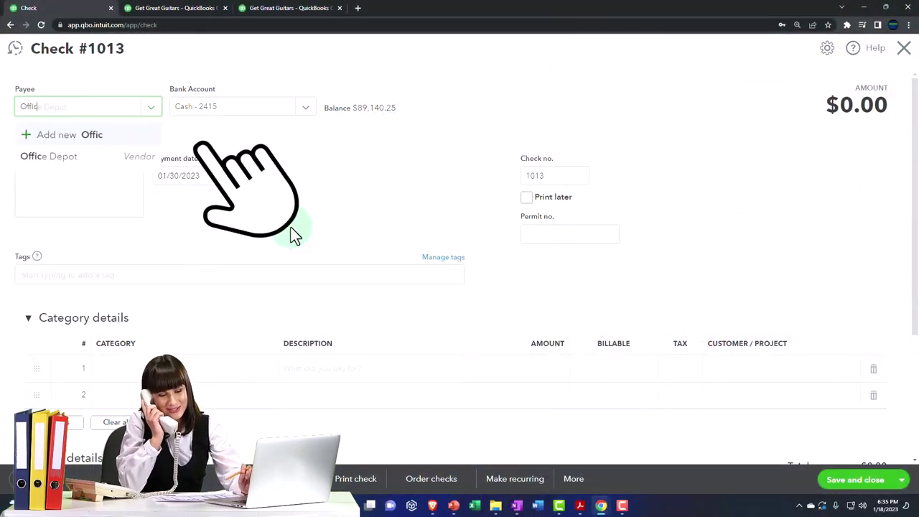
text(e)
key(Down)
key(Down)
key(Tab)
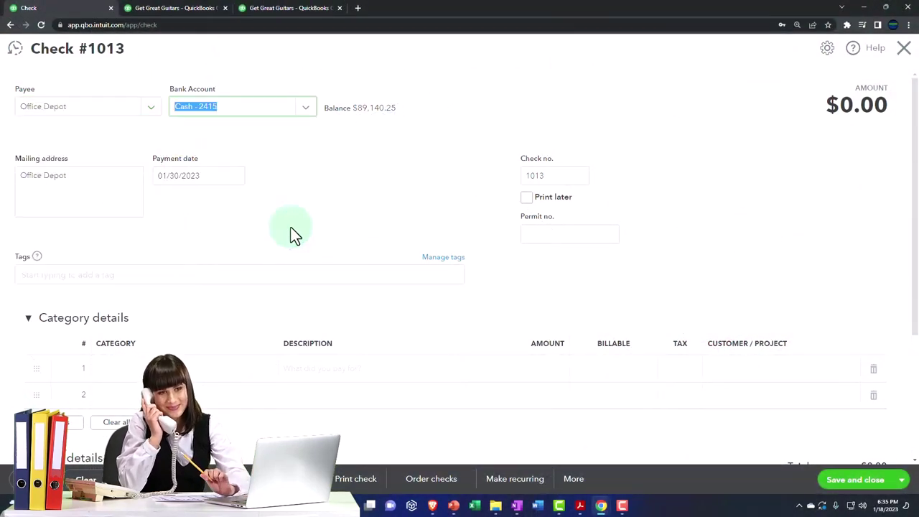
key(Tab)
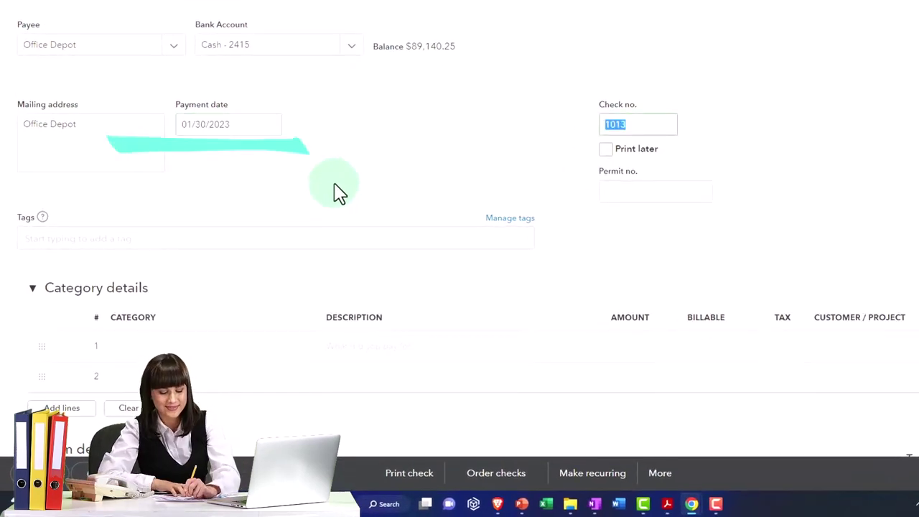
text(-)
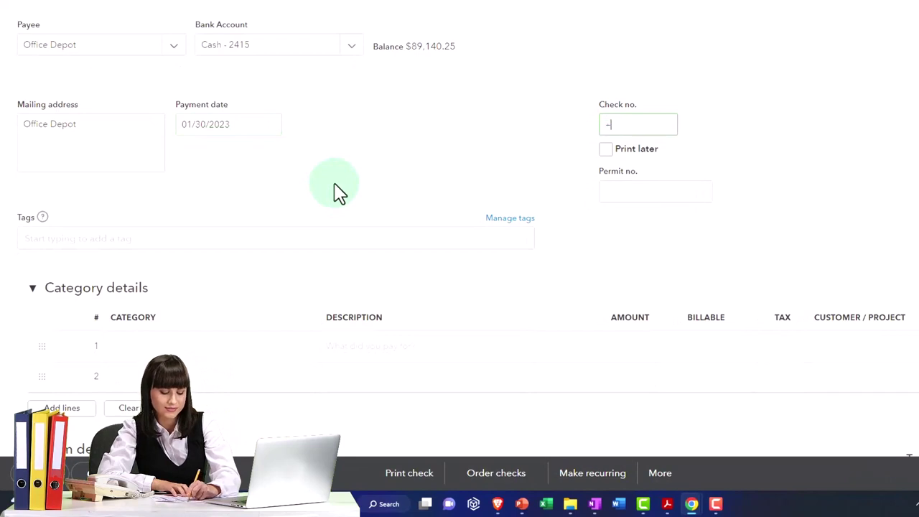
text(1014)
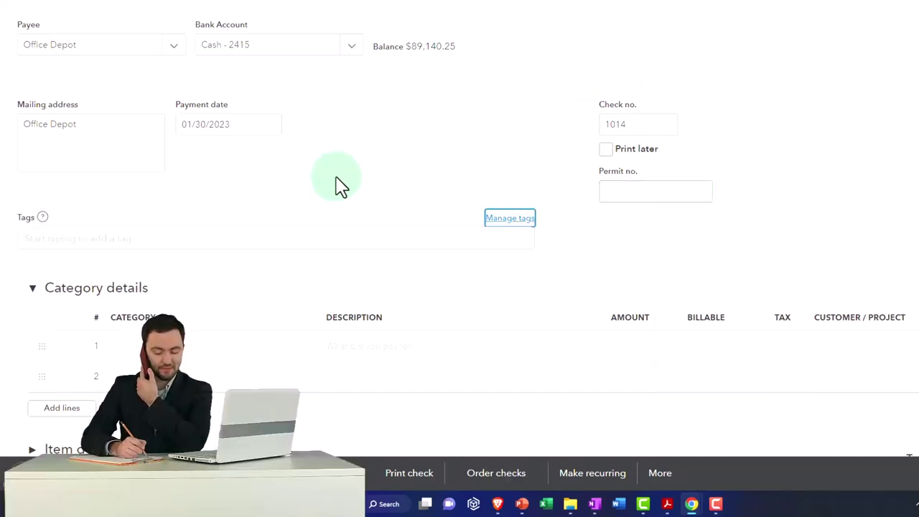
Set line 1's category to Supplies.
key(Tab)
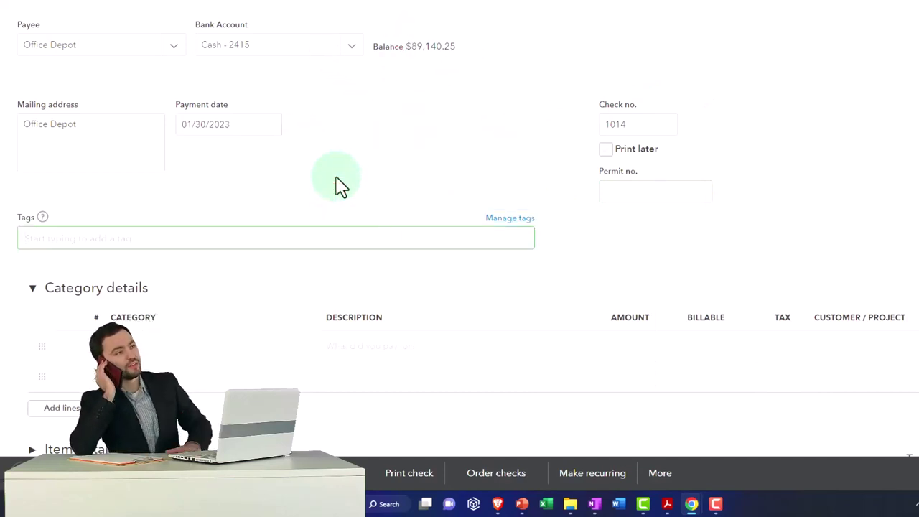
key(Tab)
scroll(337, 185, down, 1)
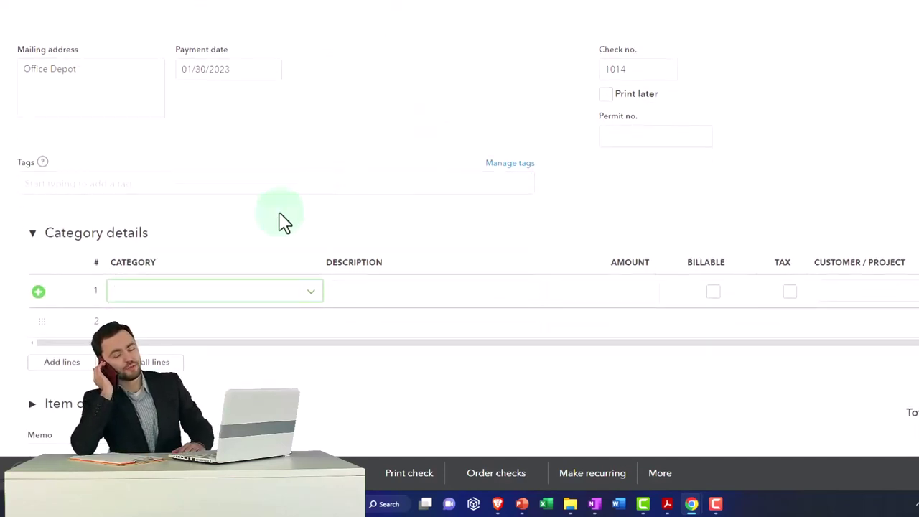
click(164, 302)
text(s)
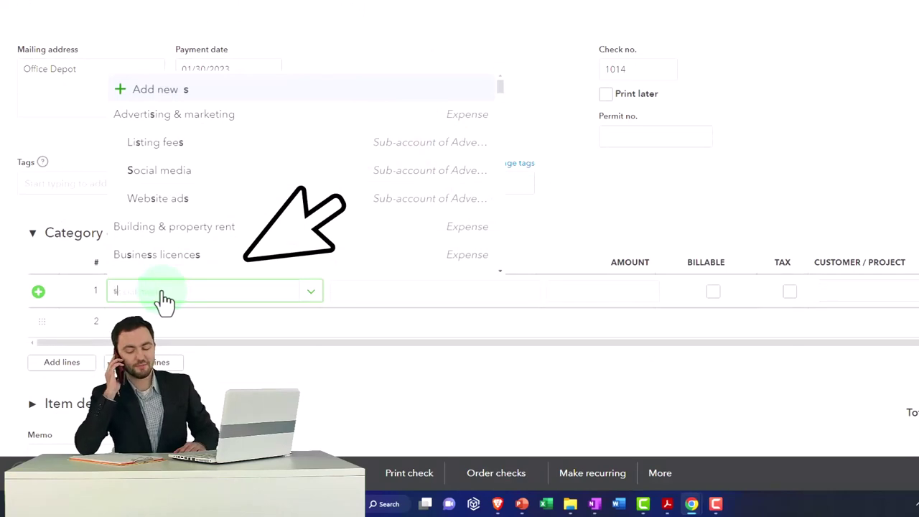
text(upp)
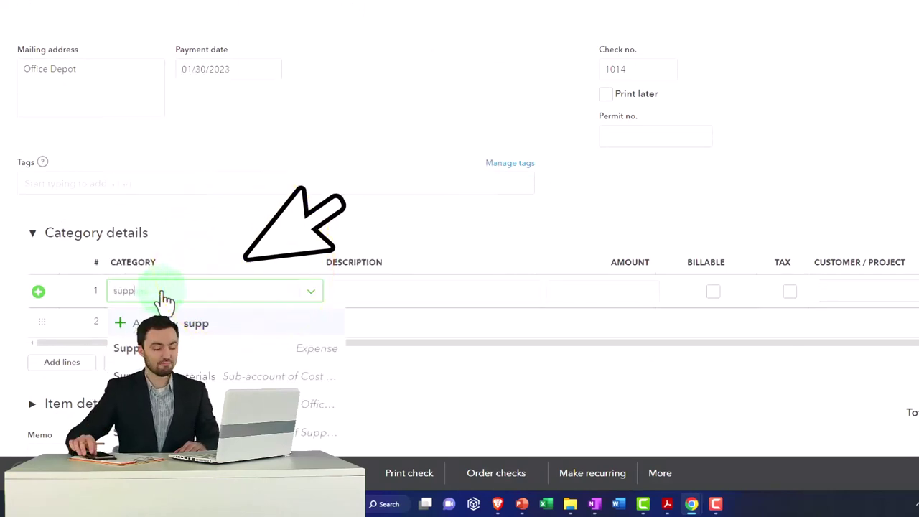
key(Down)
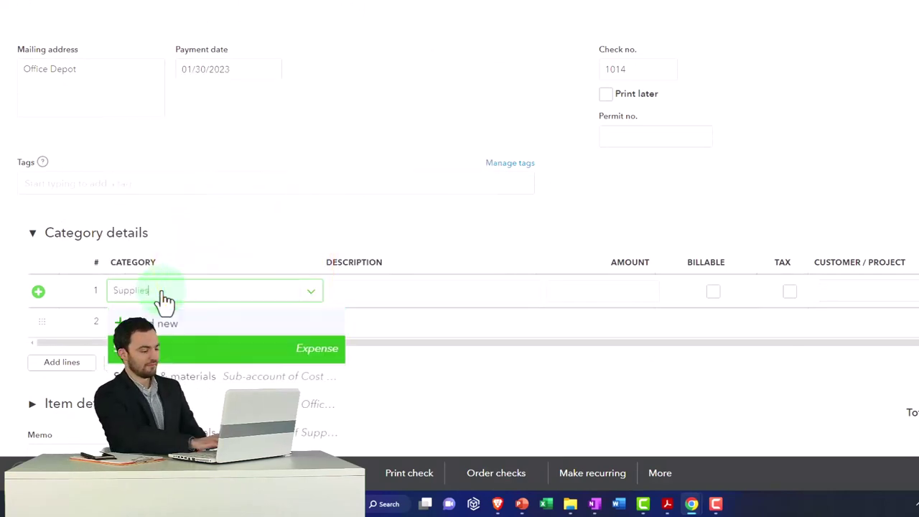
click(205, 353)
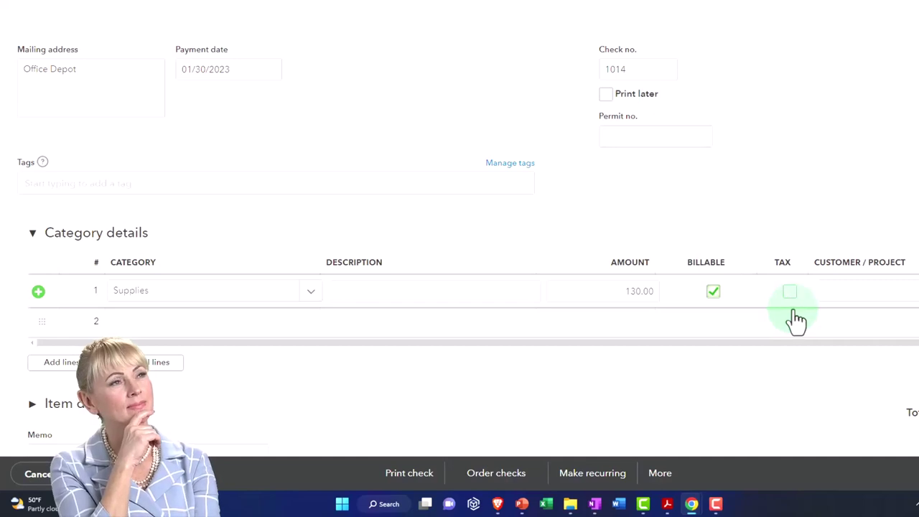
Assign check line 1 to customer/project Sam The Guitar Man:Project 2.
click(818, 298)
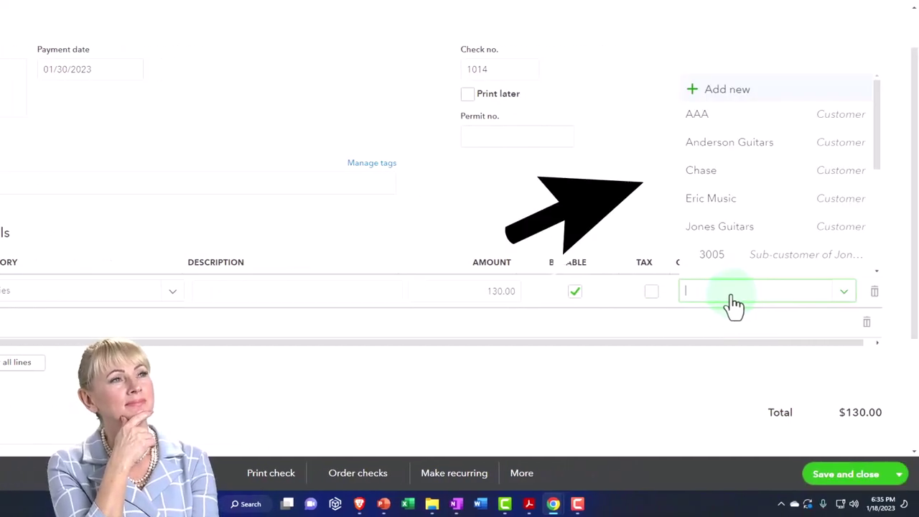
scroll(764, 201, down, 1)
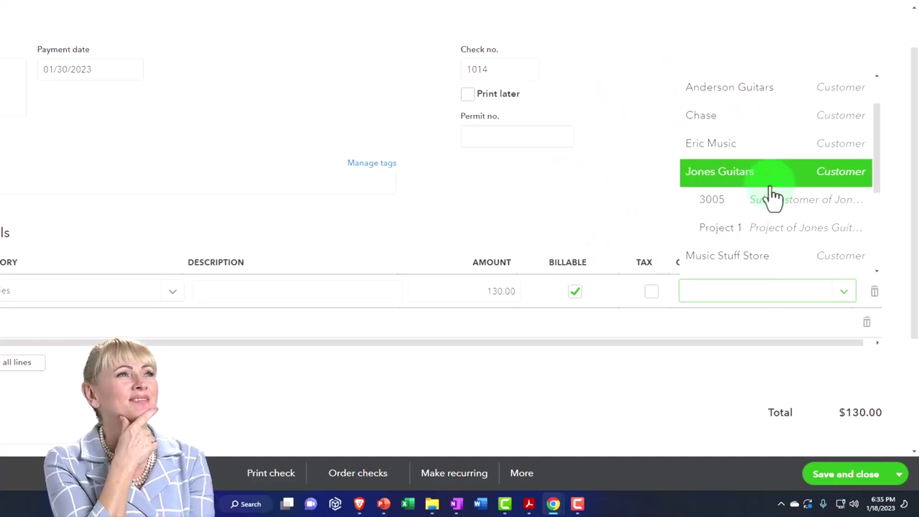
scroll(773, 195, down, 1)
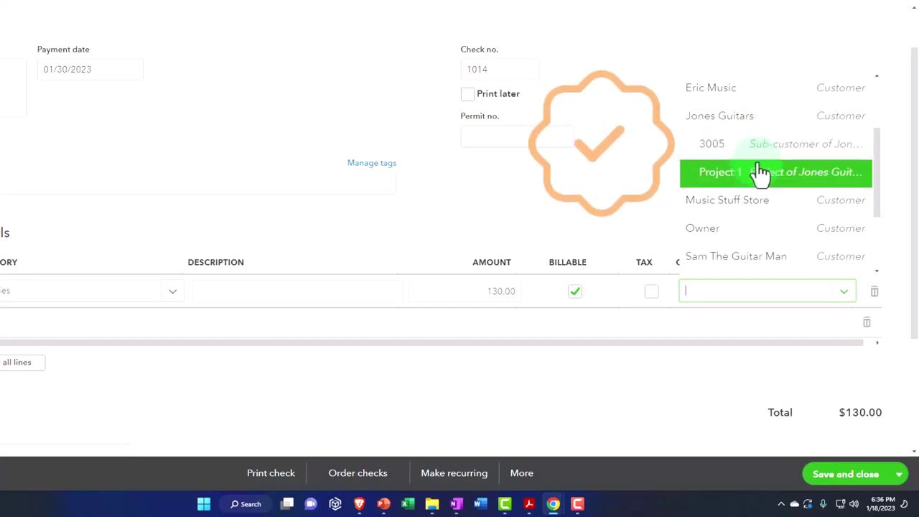
scroll(760, 173, down, 3)
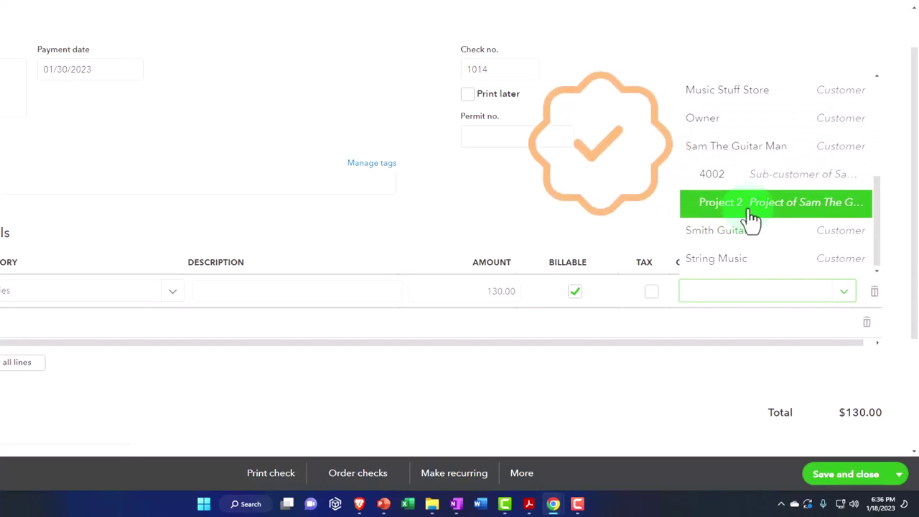
click(751, 208)
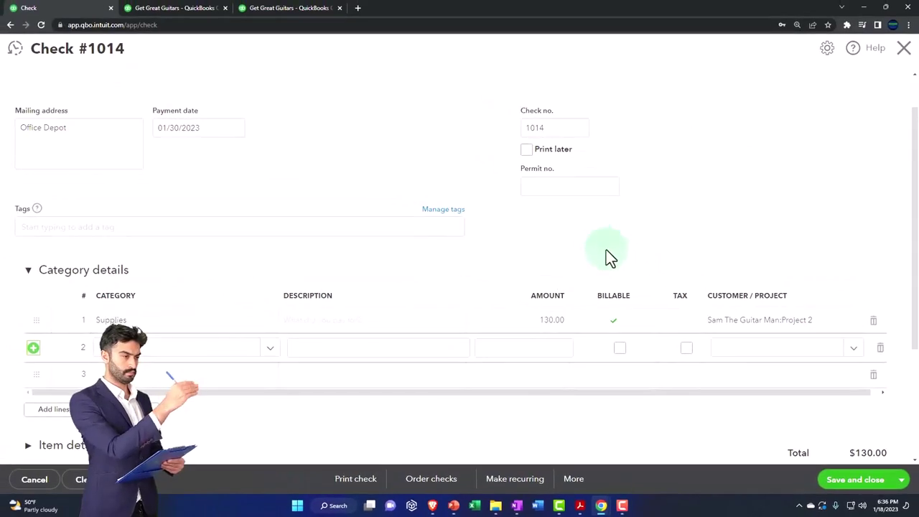
Save and close check 1014 to Office Depot for $130.00.
scroll(601, 242, down, 2)
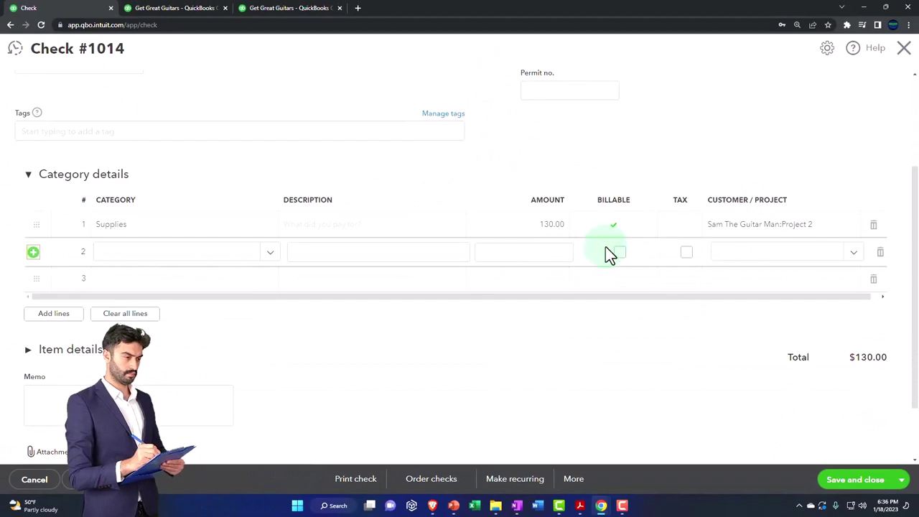
scroll(605, 253, up, 3)
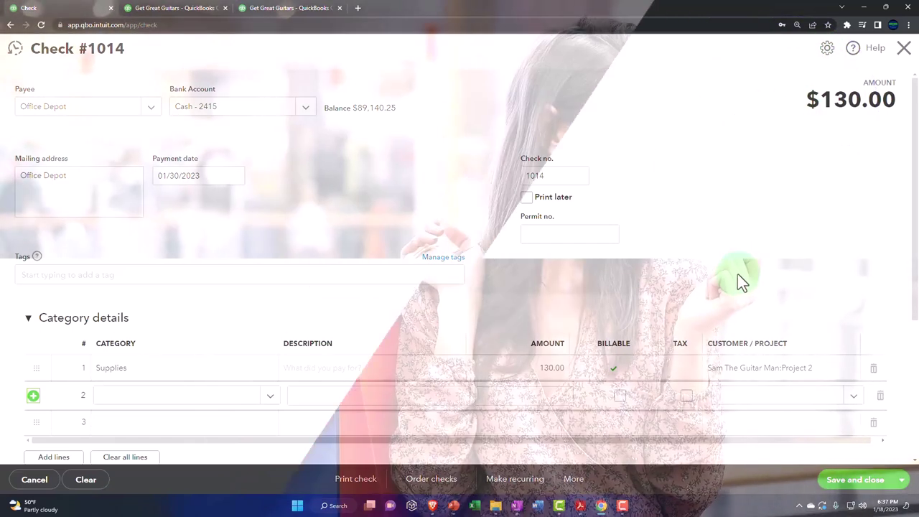
scroll(739, 276, down, 1)
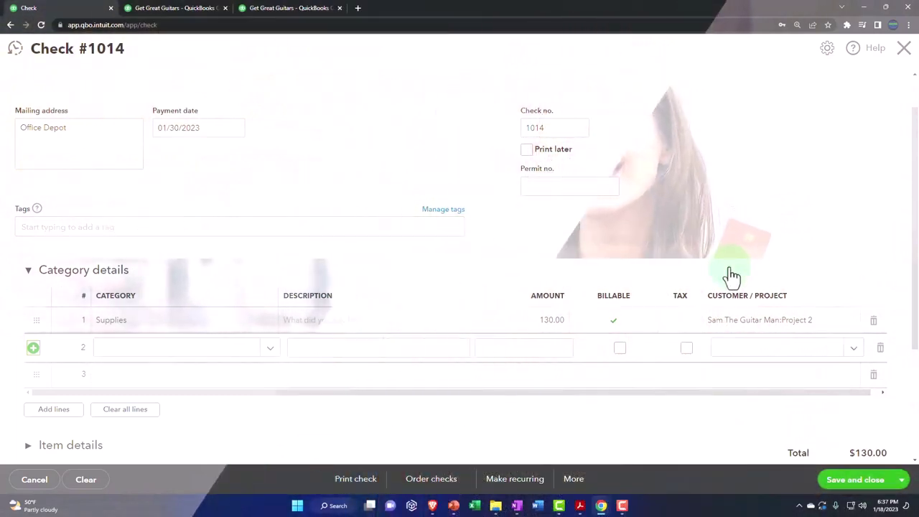
click(846, 488)
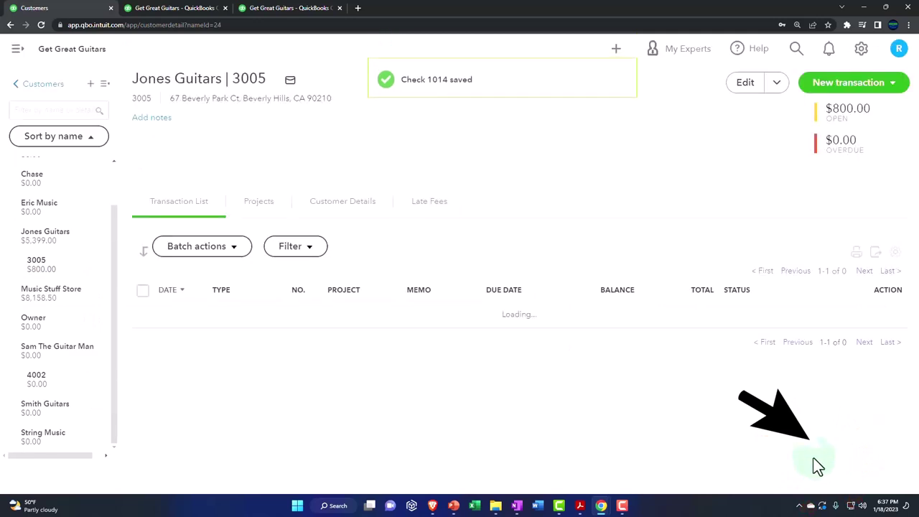
Run the Balance Sheet and drill into Cash to confirm the $130 check 1014, then open Profit and Loss.
click(193, 8)
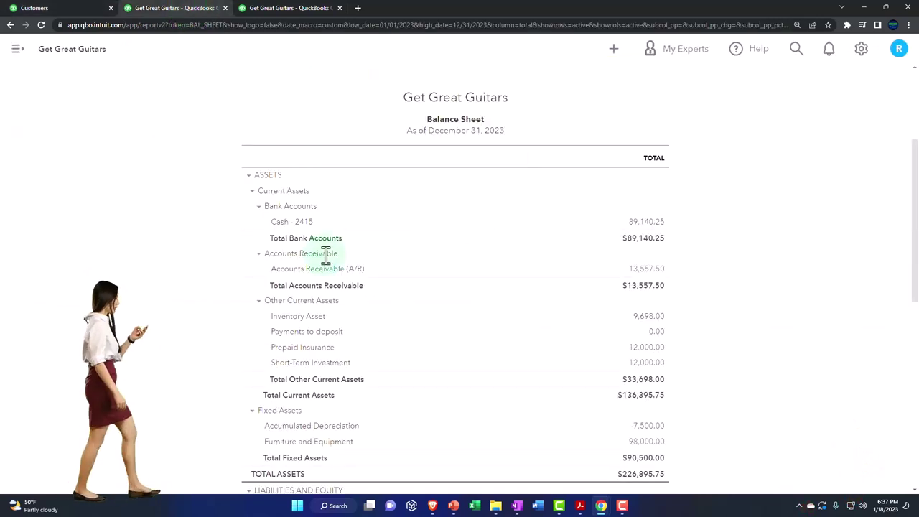
scroll(331, 262, up, 3)
click(547, 179)
scroll(553, 288, down, 3)
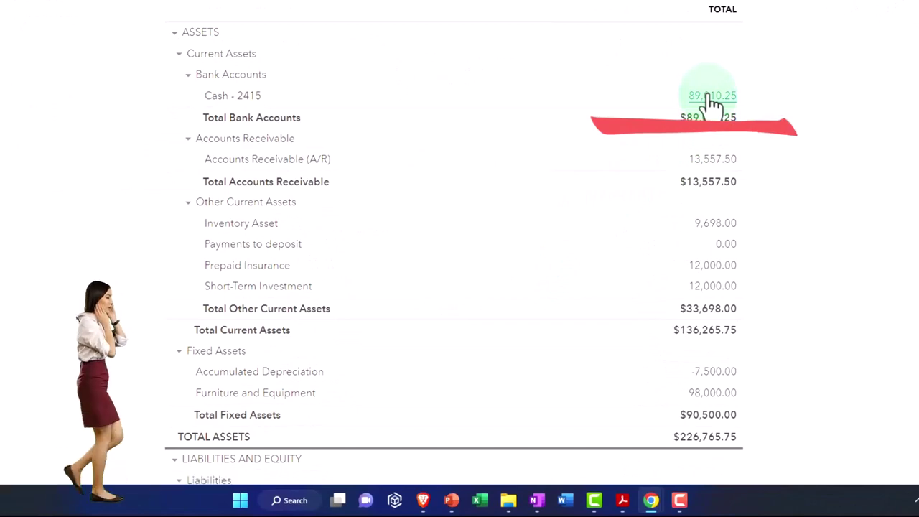
click(711, 97)
scroll(602, 325, down, 3)
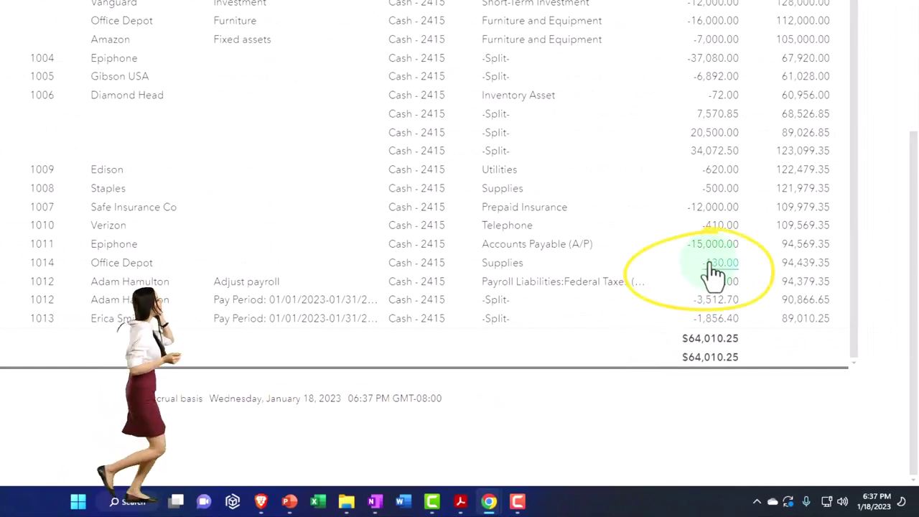
scroll(714, 271, up, 6)
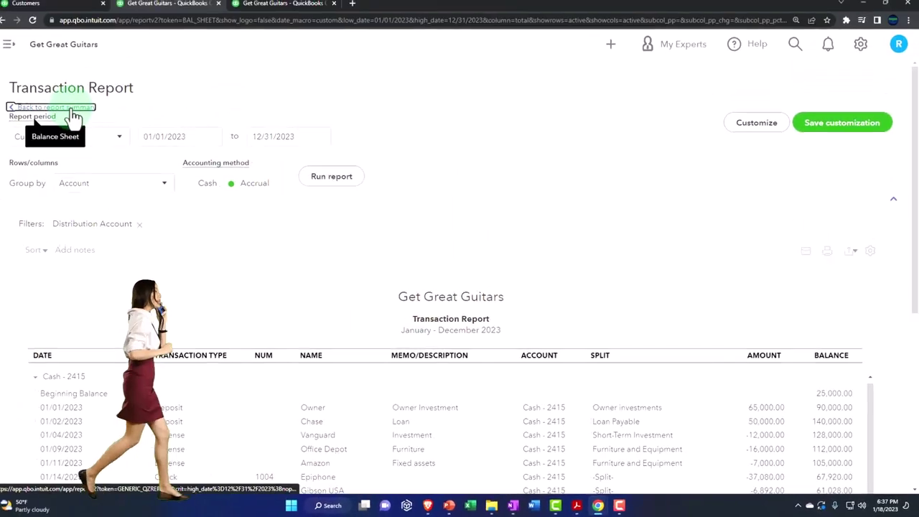
click(51, 104)
click(265, 9)
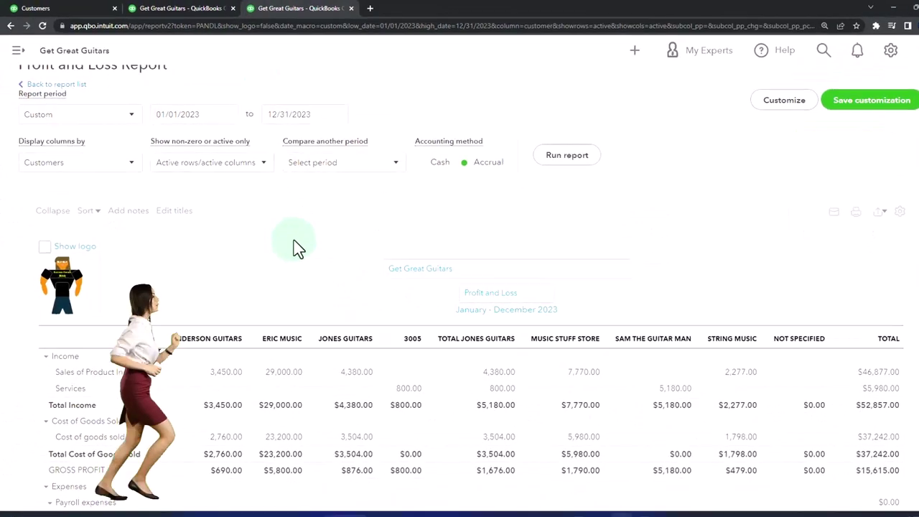
Rerun the Profit and Loss report with columns displayed by Total Only.
click(130, 164)
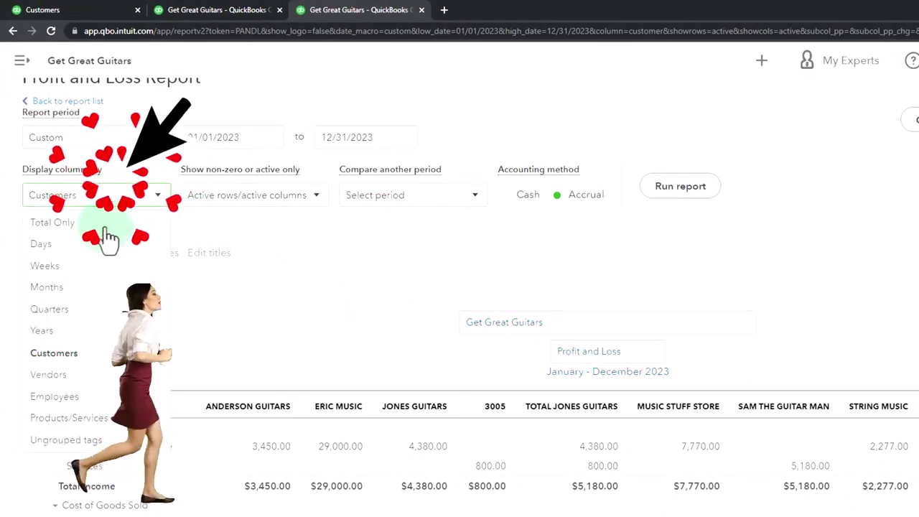
click(105, 227)
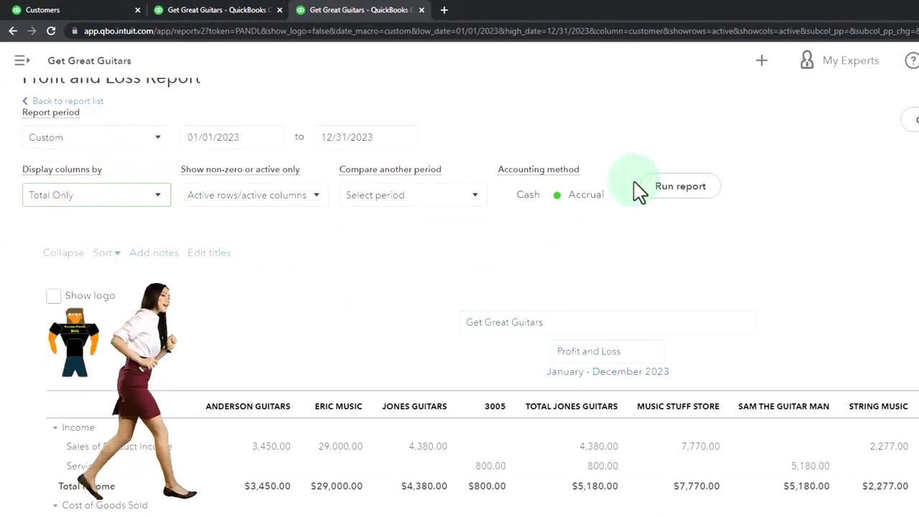
click(676, 188)
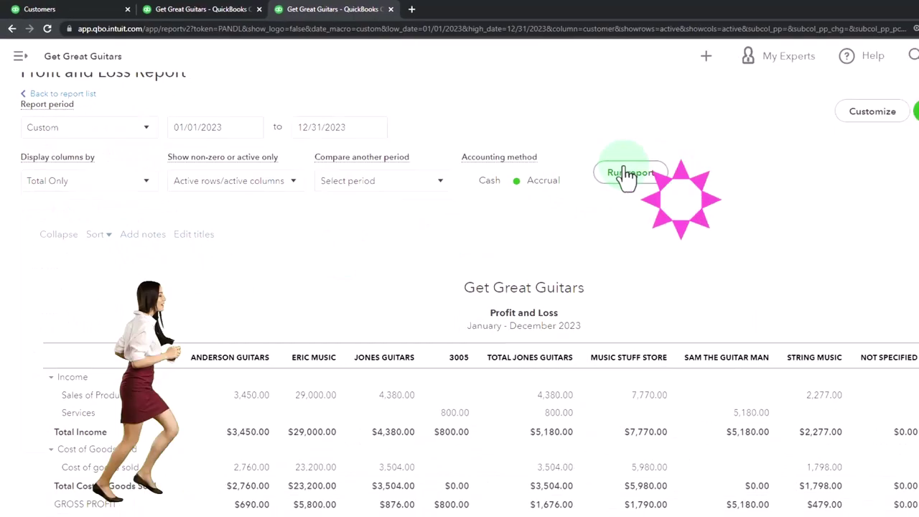
Drill into Supplies 630.00 to confirm the $130 check, then return to the customer page.
scroll(626, 176, down, 2)
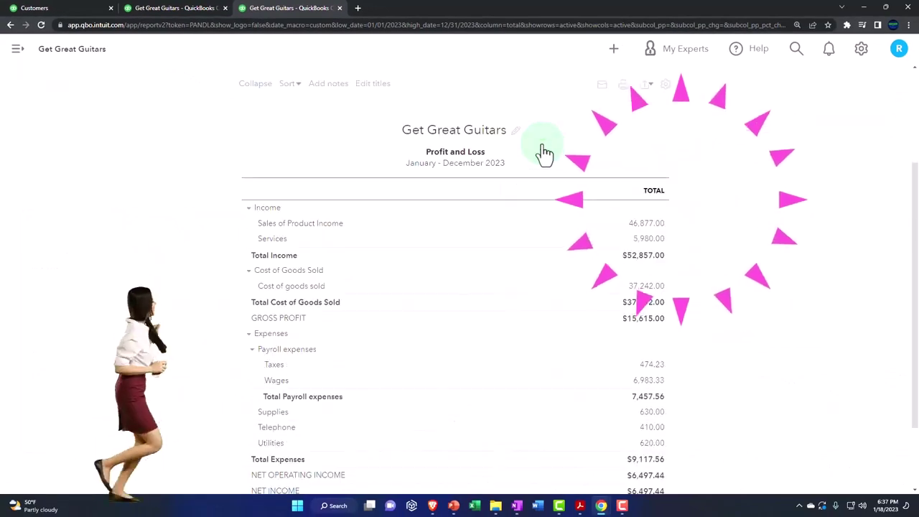
scroll(430, 272, down, 5)
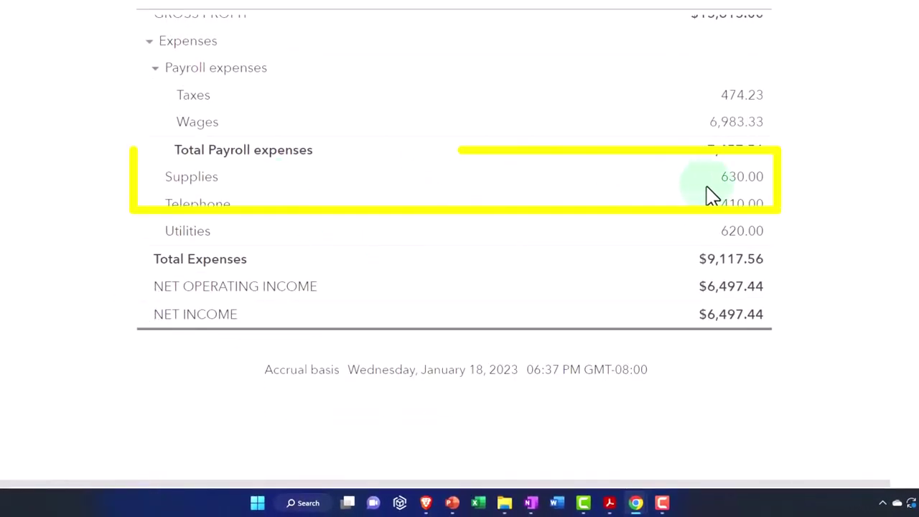
click(742, 194)
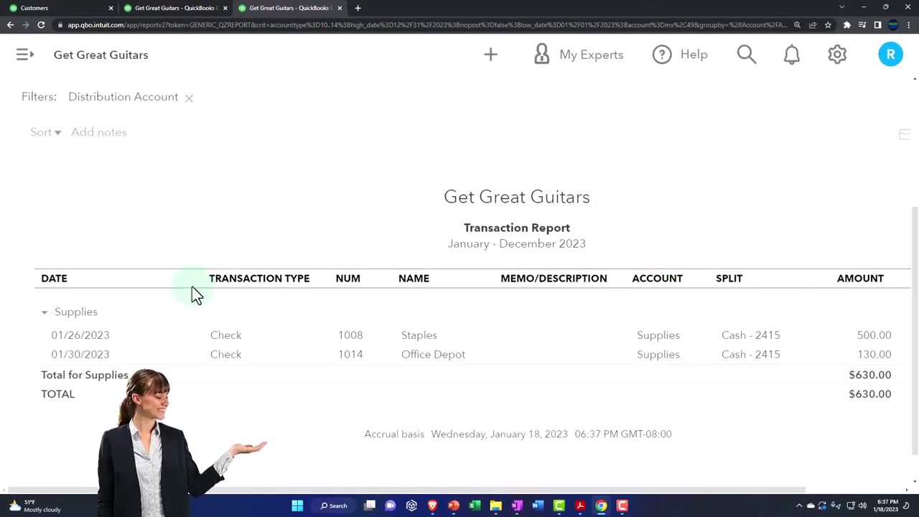
scroll(154, 195, up, 3)
click(127, 149)
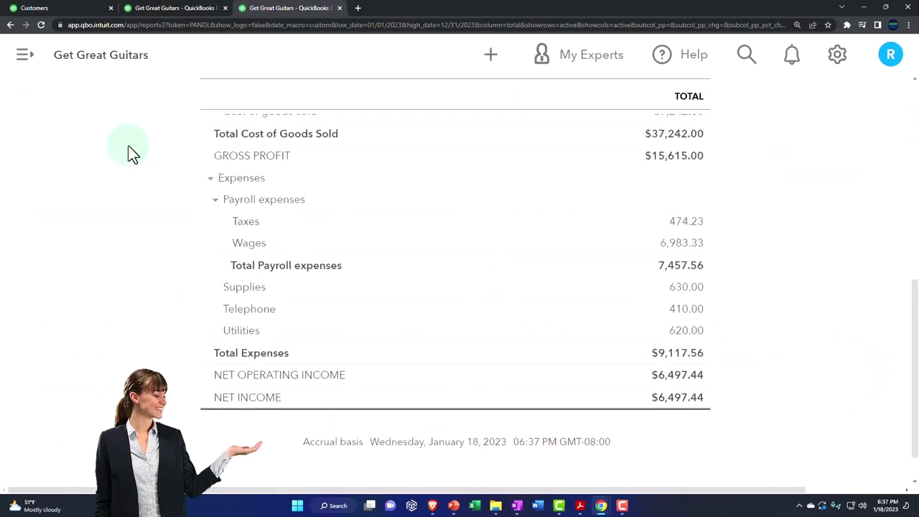
click(84, 13)
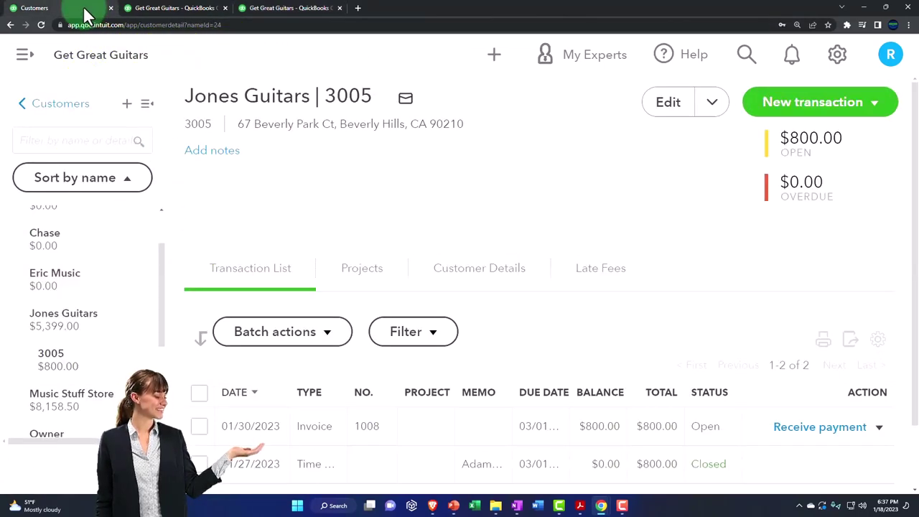
Zoom the page out and start new invoice 1009, bringing up its customer list.
key(ctrl+minus)
key(ctrl+minus)
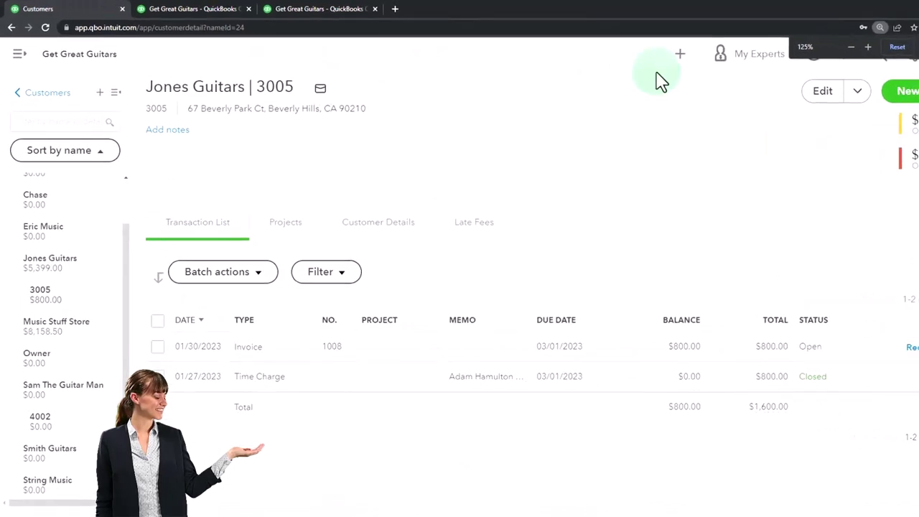
click(720, 59)
click(135, 149)
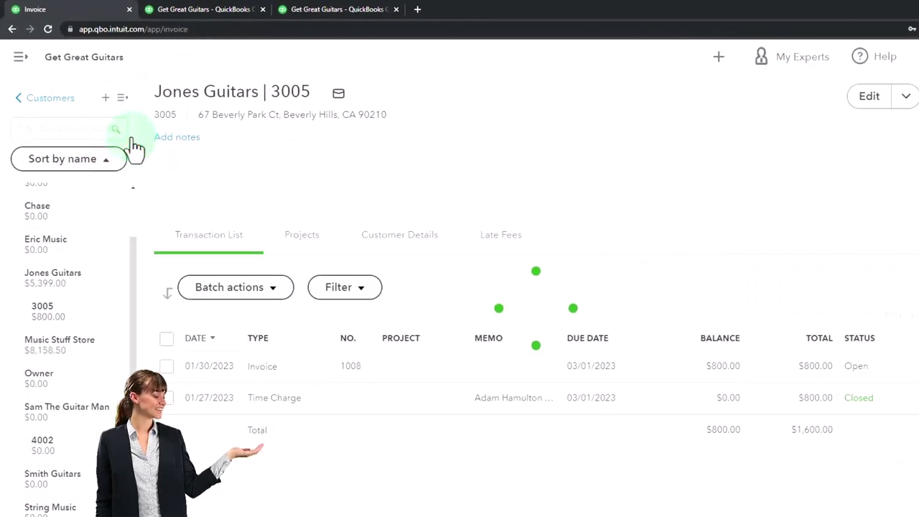
click(175, 128)
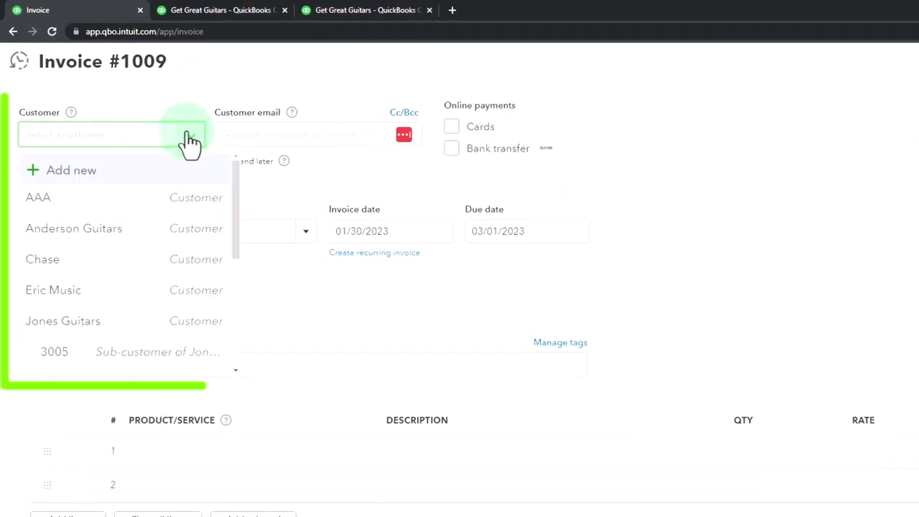
scroll(181, 250, down, 4)
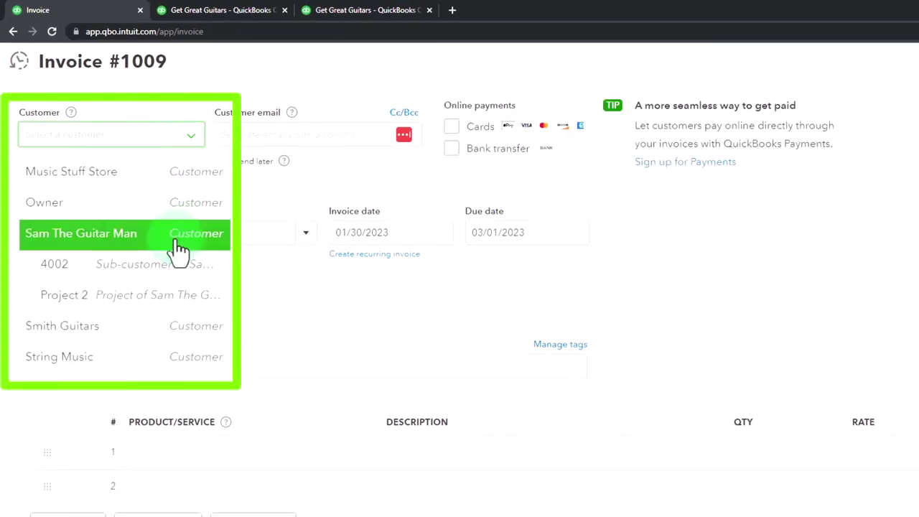
Bill invoice 1009 to Sam The Guitar Man:Project 2 and add all billable items for $930.00.
click(105, 308)
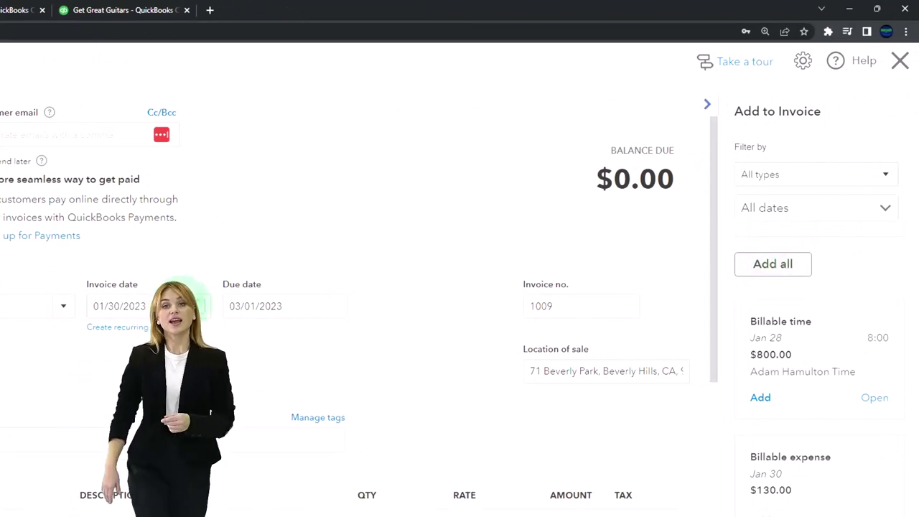
click(149, 304)
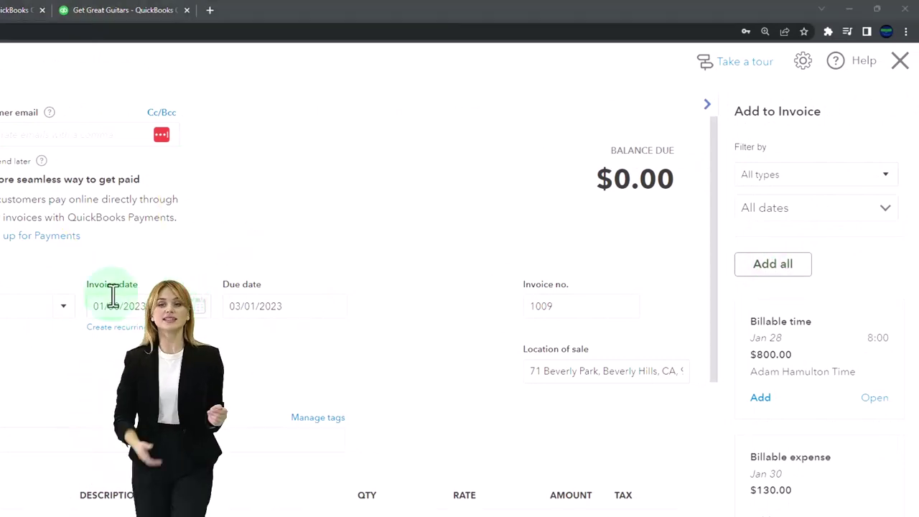
click(566, 230)
click(786, 265)
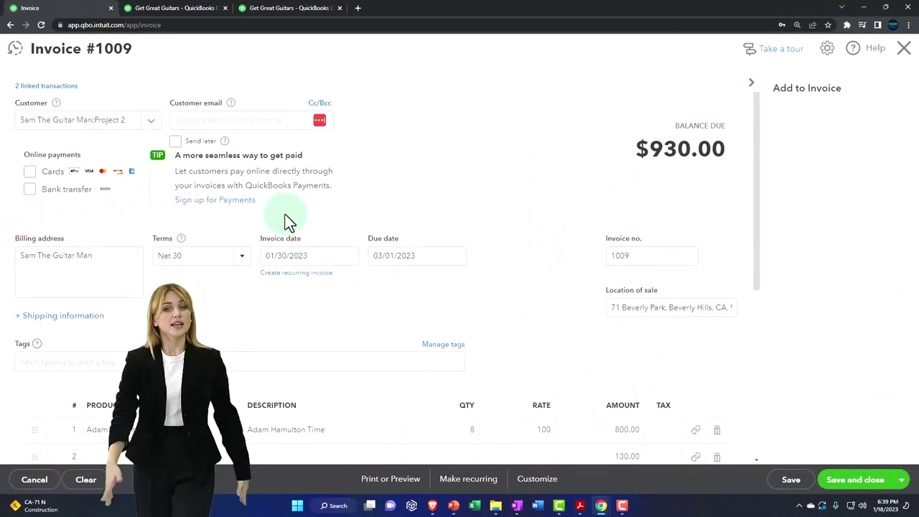
Check invoice 1009's dates and select line 1's 8-hour time entry at rate 100.
scroll(285, 219, down, 1)
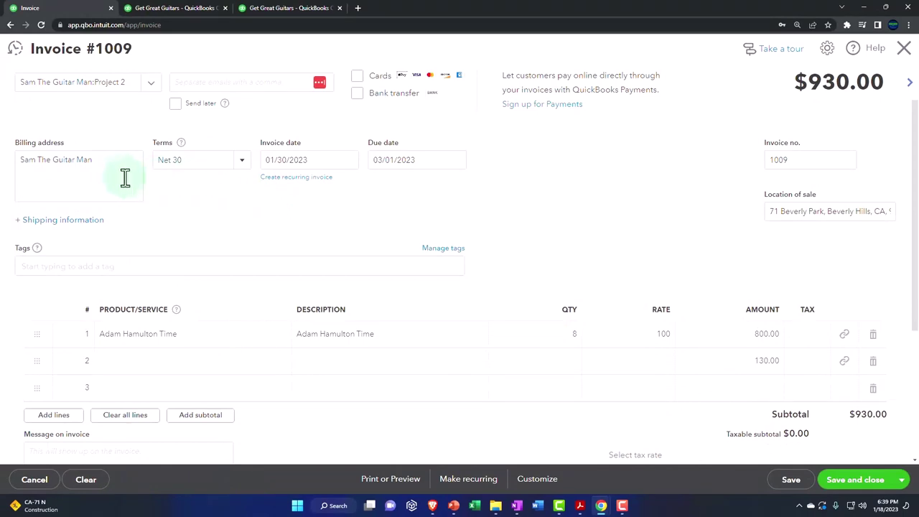
click(332, 168)
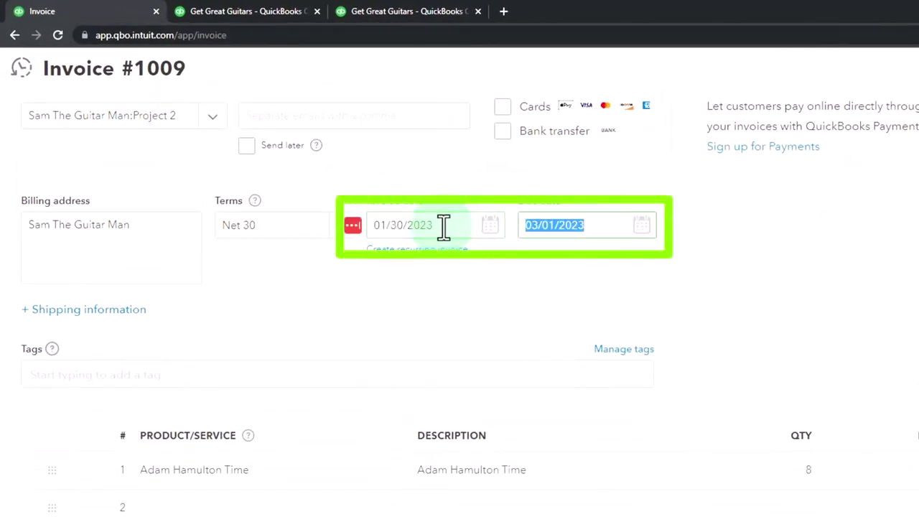
key(Tab)
scroll(424, 259, down, 2)
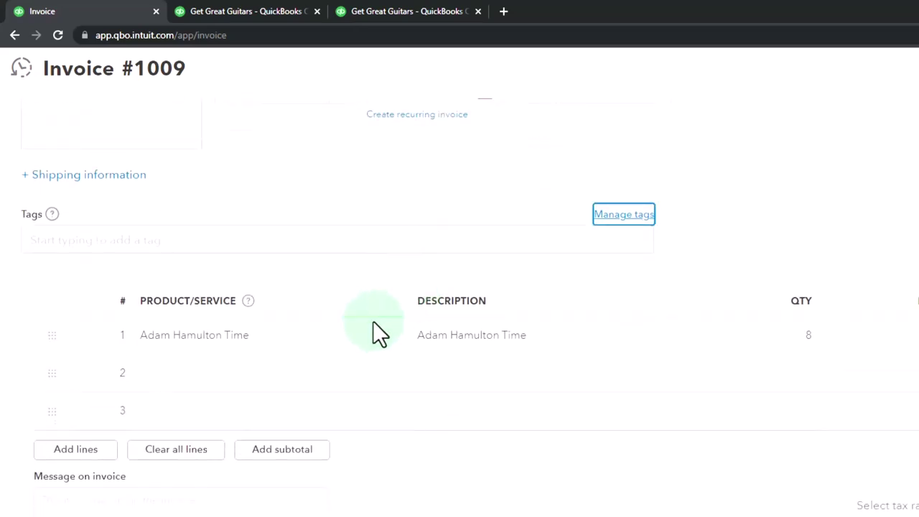
click(217, 332)
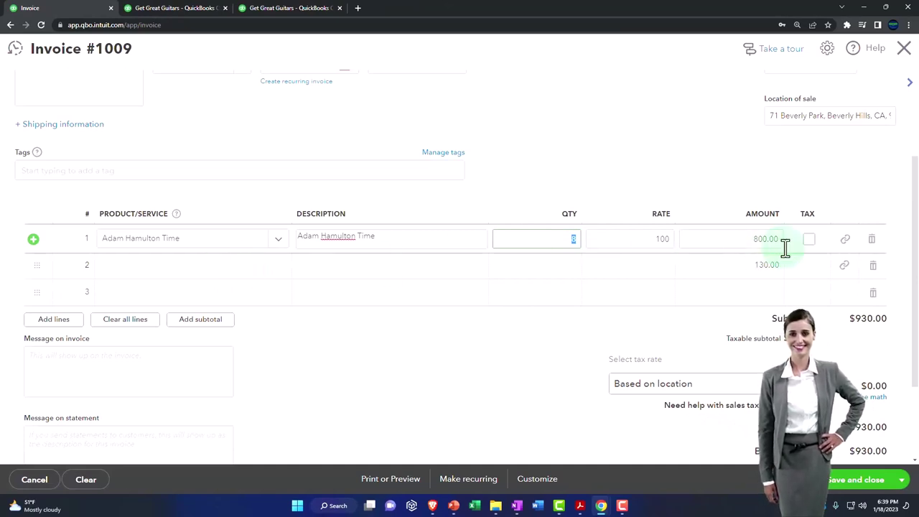
Select line 2 of invoice 1009, the $130.00 Supplies row, to edit it.
click(151, 277)
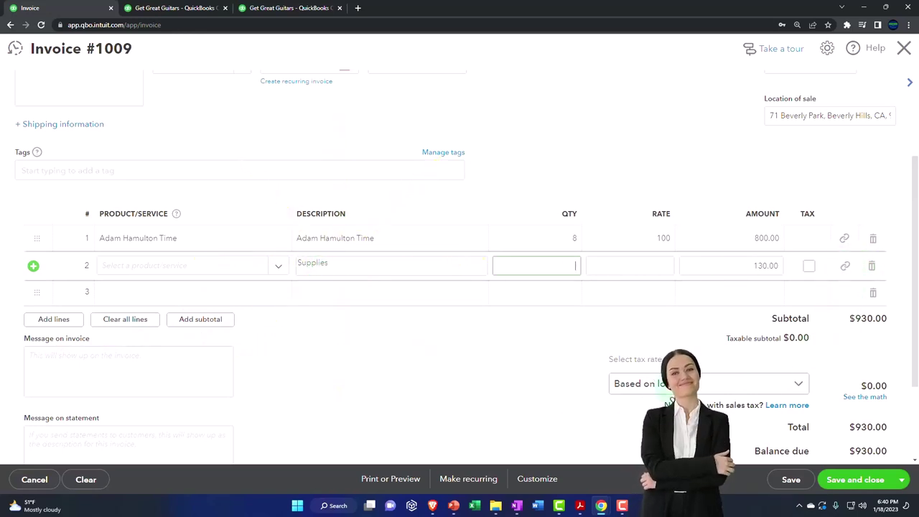
Commit the Supplies row and confirm subtotal and balance due of $930.00.
click(853, 356)
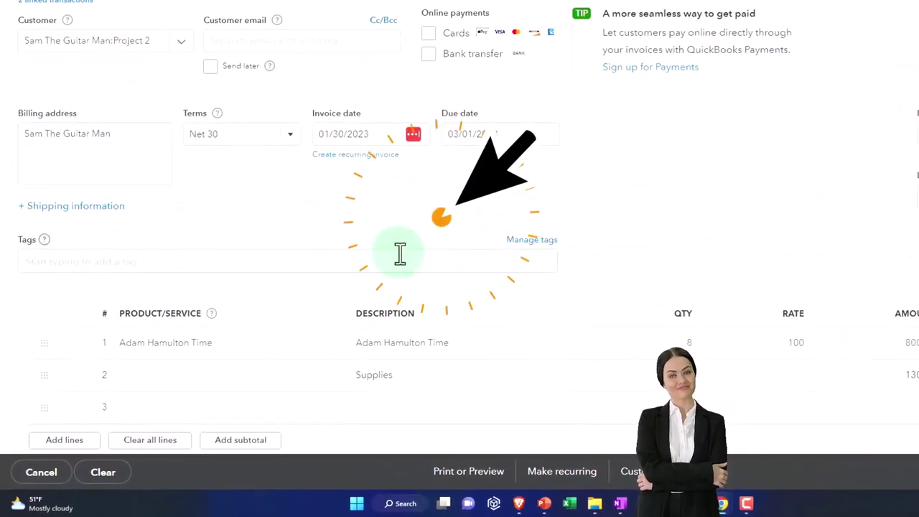
scroll(400, 252, down, 3)
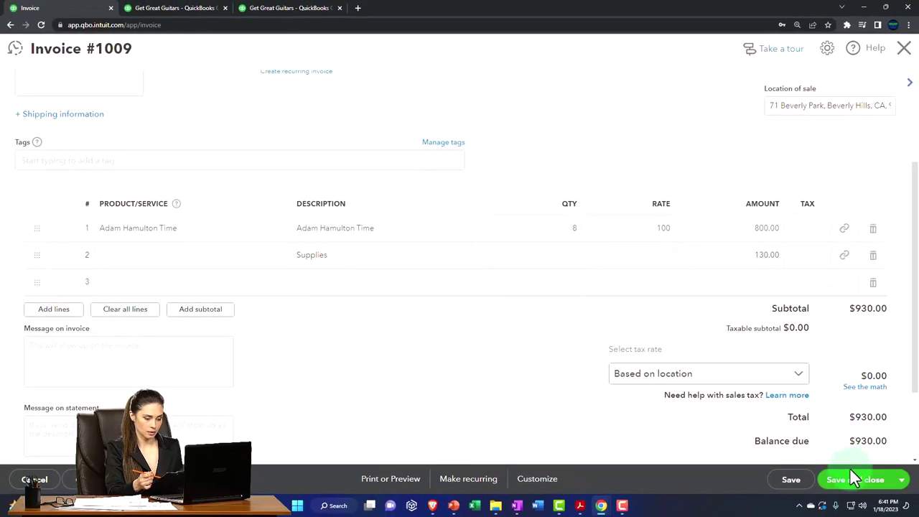
Save invoice 1009 and rerun the Balance Sheet, showing Accounts Receivable at $14,487.50.
click(856, 480)
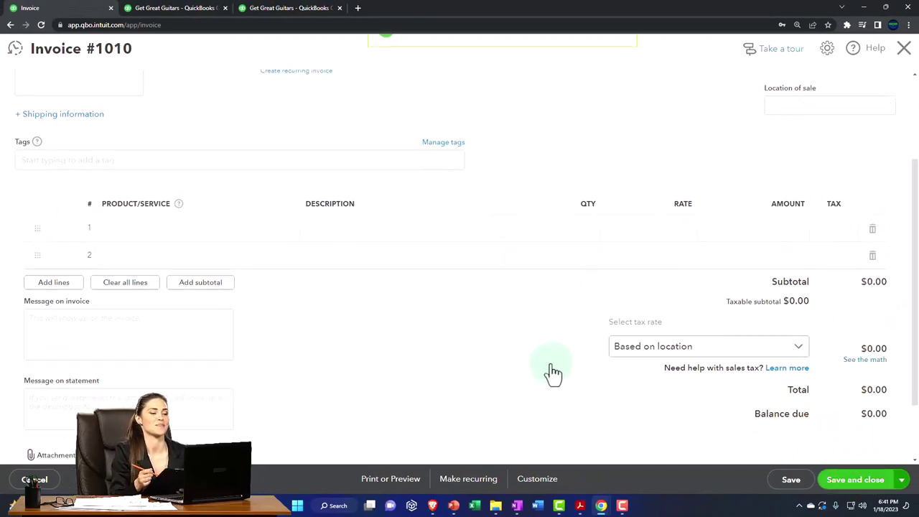
click(183, 10)
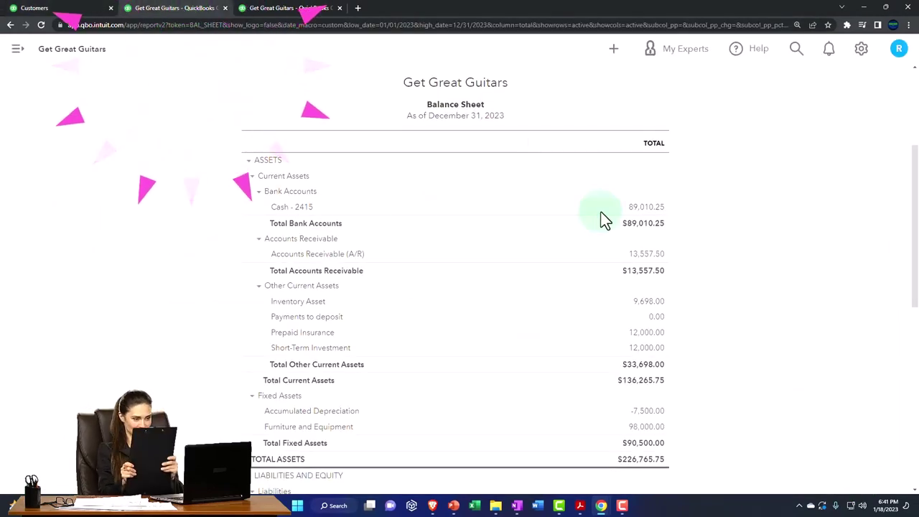
scroll(599, 208, up, 3)
click(573, 190)
scroll(564, 230, down, 2)
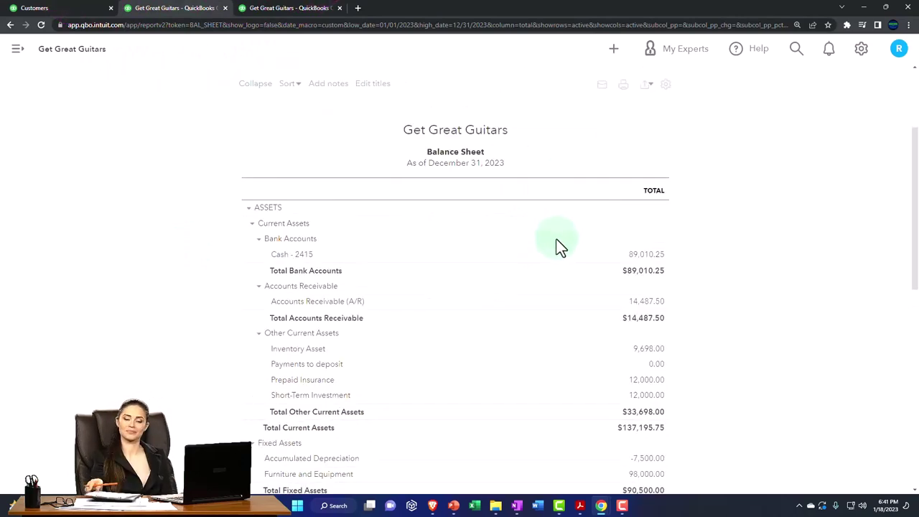
scroll(551, 263, down, 1)
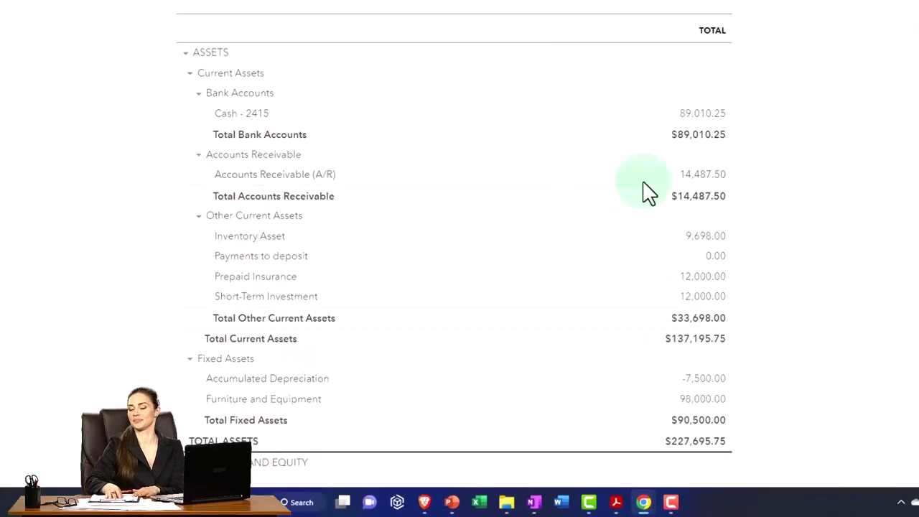
click(721, 166)
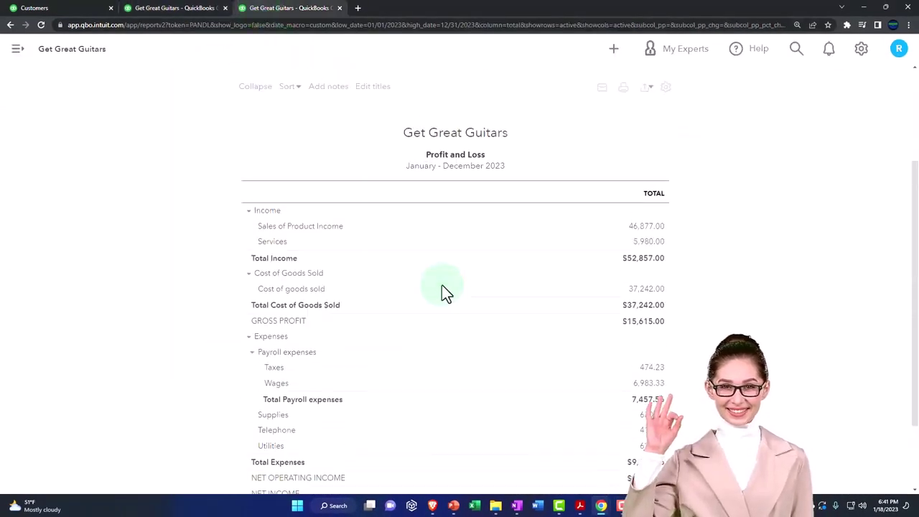
Rerun the Profit and Loss report and drill into Services 6,780.00 transactions.
scroll(488, 273, up, 2)
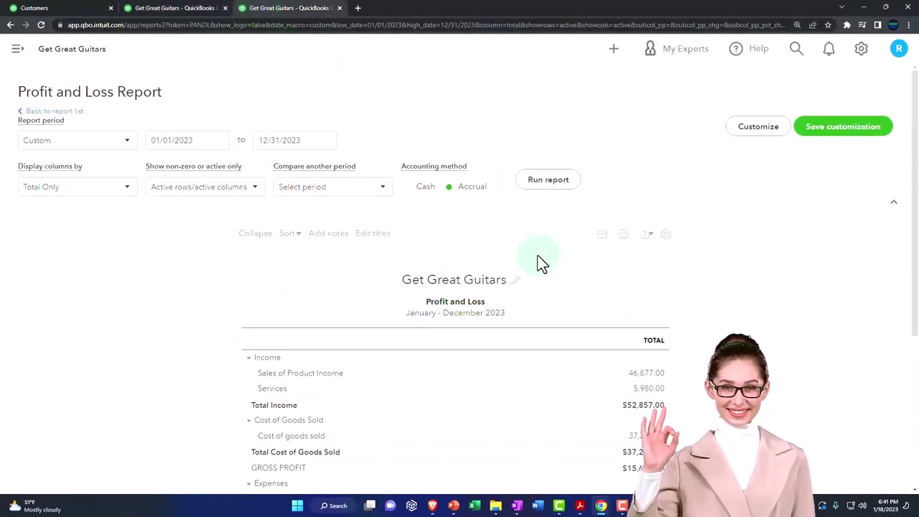
click(550, 195)
scroll(505, 366, down, 3)
key(ctrl+plus)
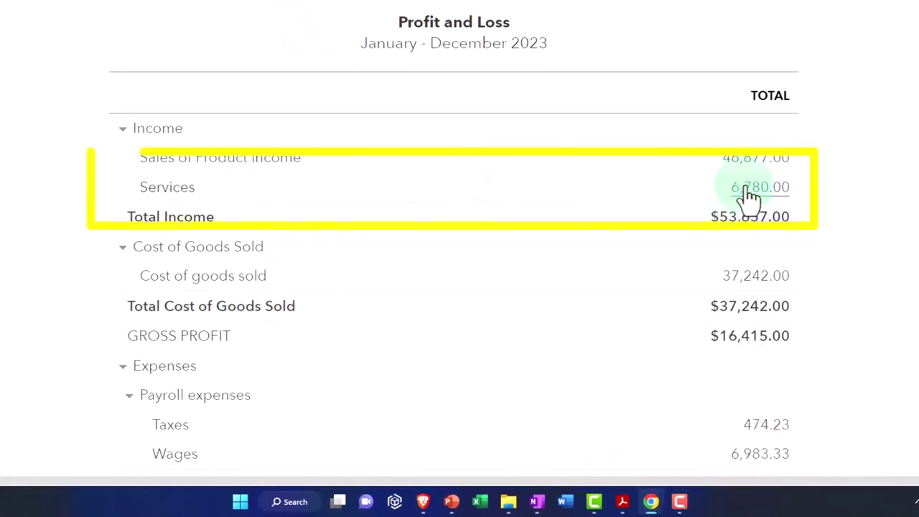
click(749, 189)
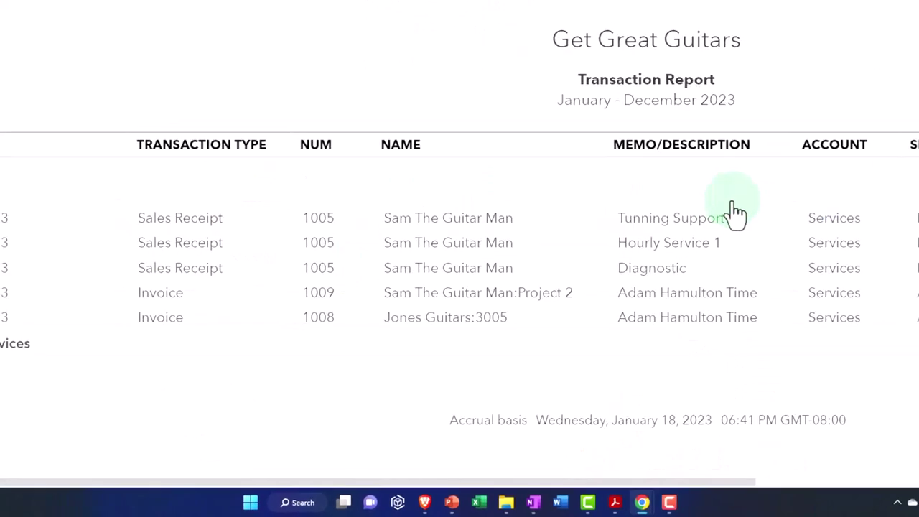
key(ctrl+minus)
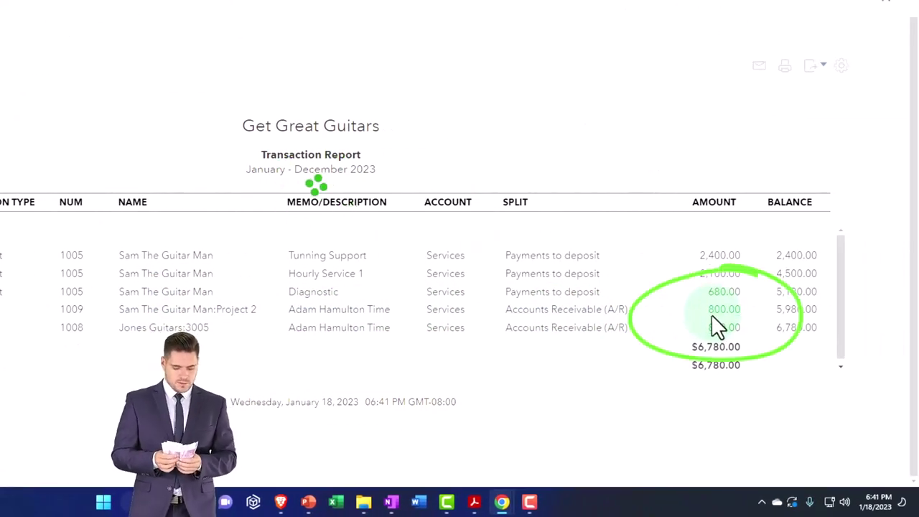
Open invoice 1009 from its 800.00 entry, close it, and return to the summary.
click(709, 314)
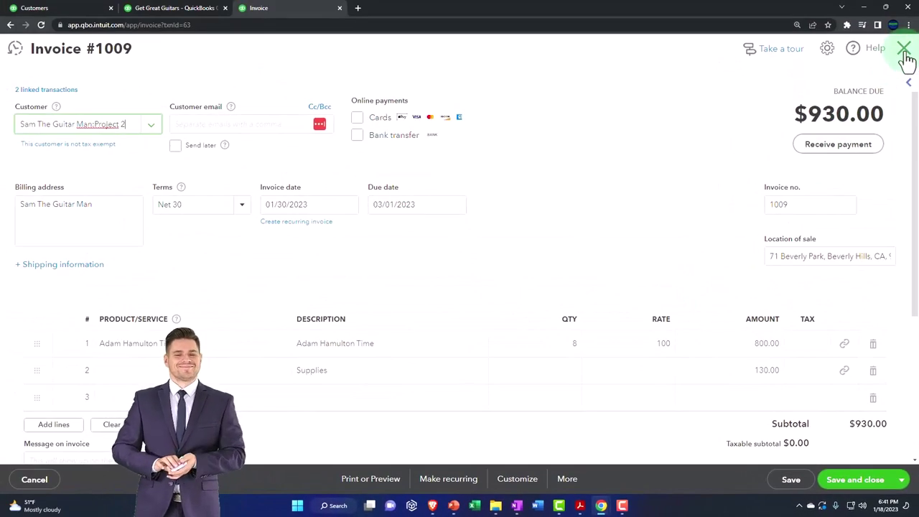
click(905, 54)
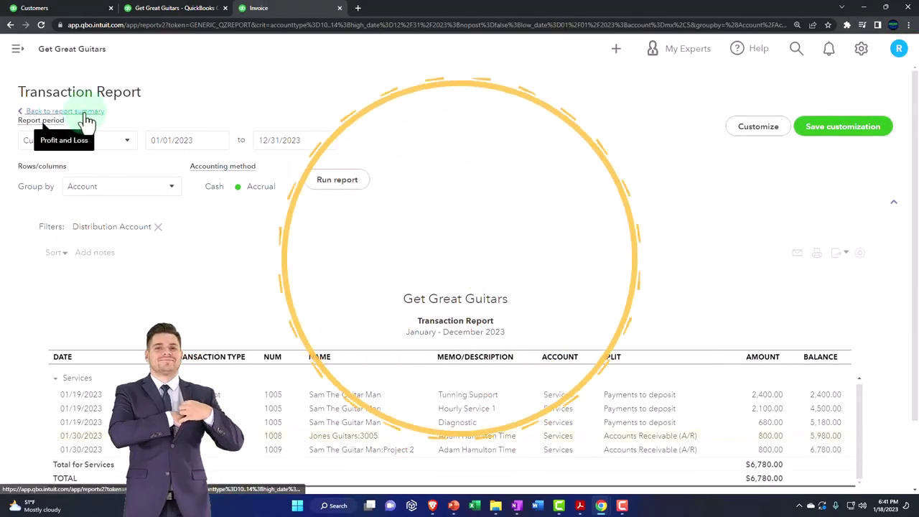
click(84, 115)
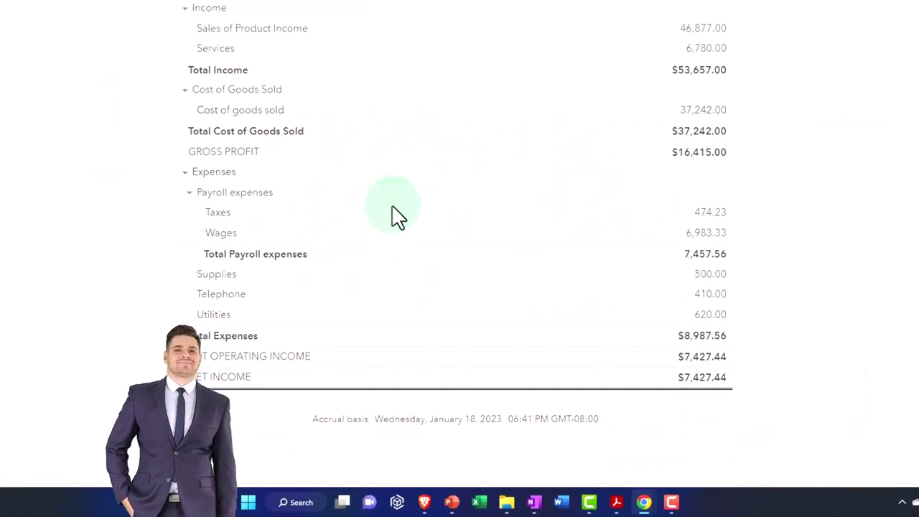
Drill into Supplies 500.00, showing checks 1008, 1014 and invoice 1009's -130.00.
click(706, 275)
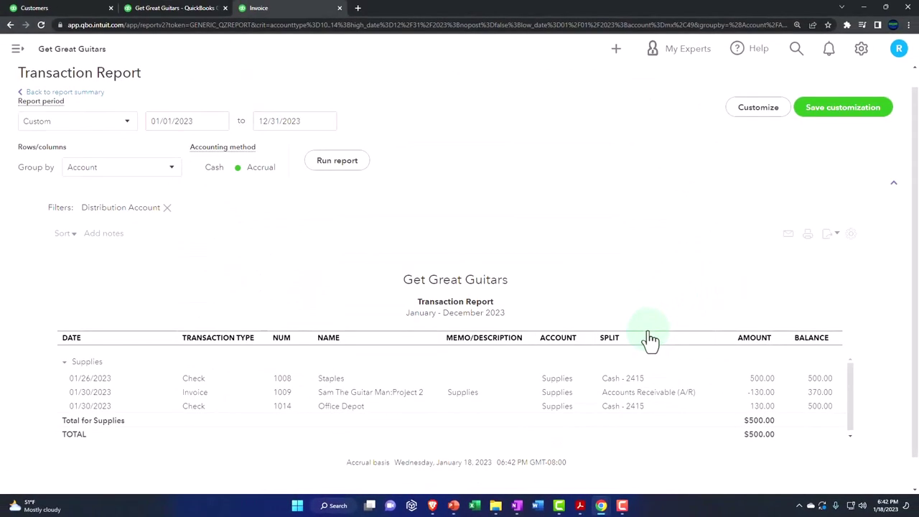
key(ctrl+plus)
key(ctrl+plus)
scroll(648, 330, down, 2)
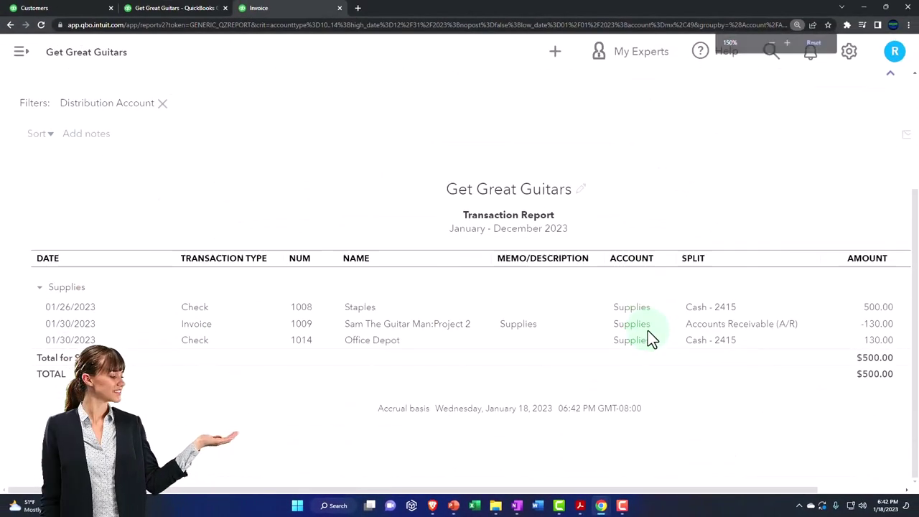
key(ctrl+minus)
key(ctrl+minus)
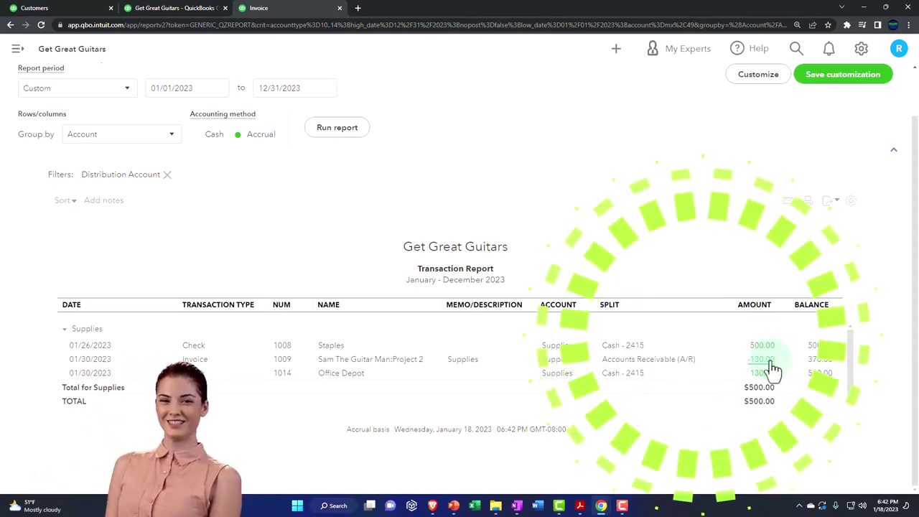
scroll(157, 311, up, 2)
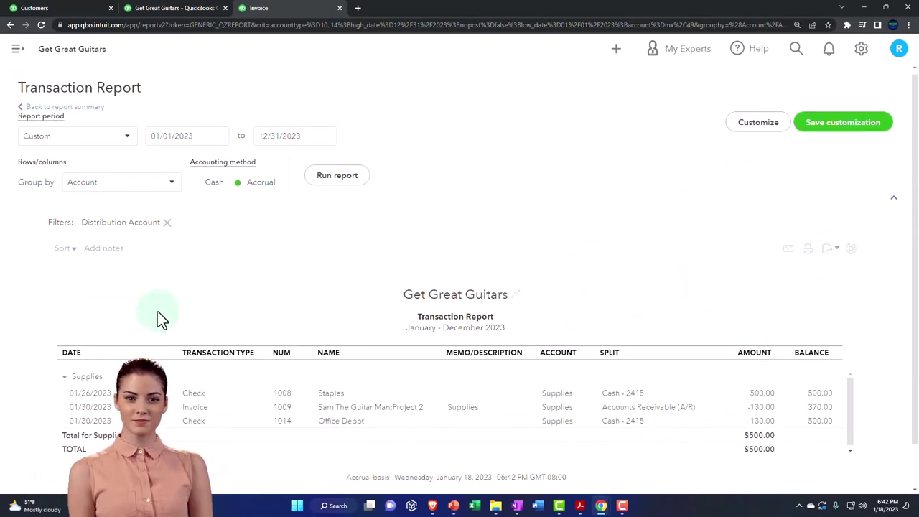
Return to the 2023 Profit and Loss summary and review total income $53,657.00.
click(85, 115)
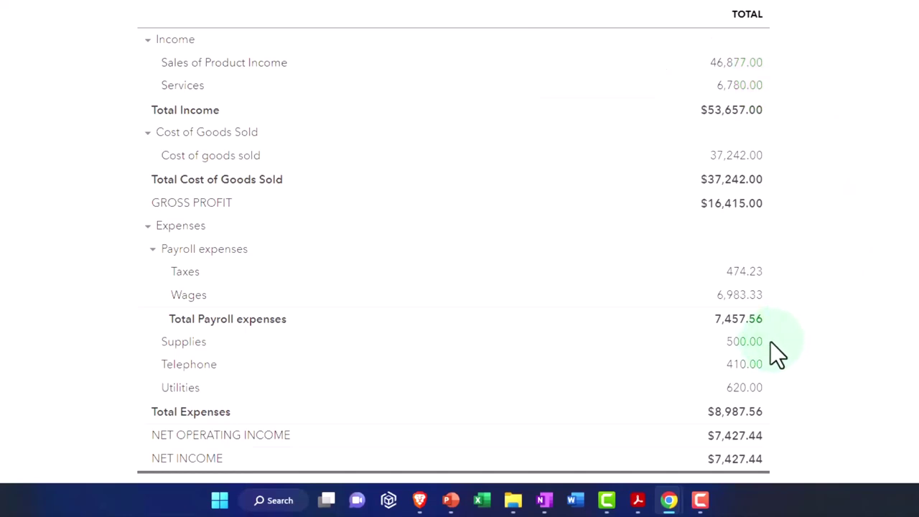
scroll(765, 343, down, 2)
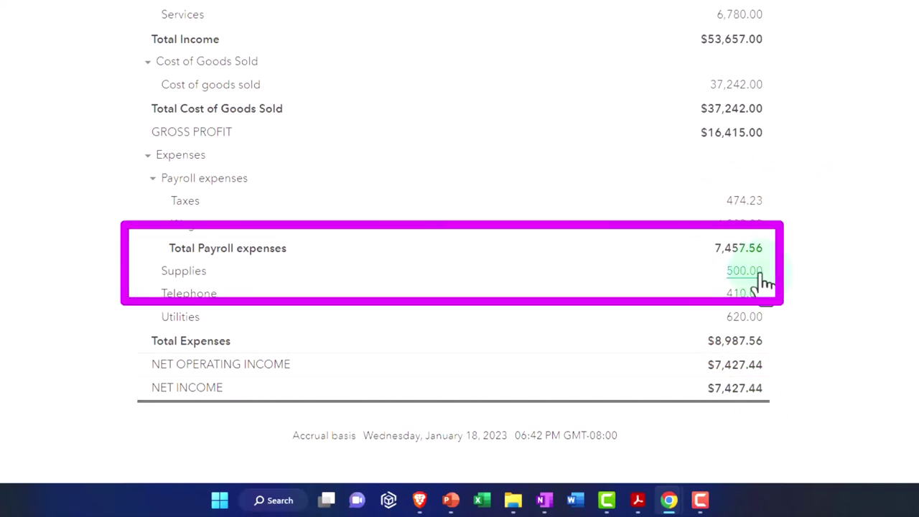
scroll(765, 282, up, 1)
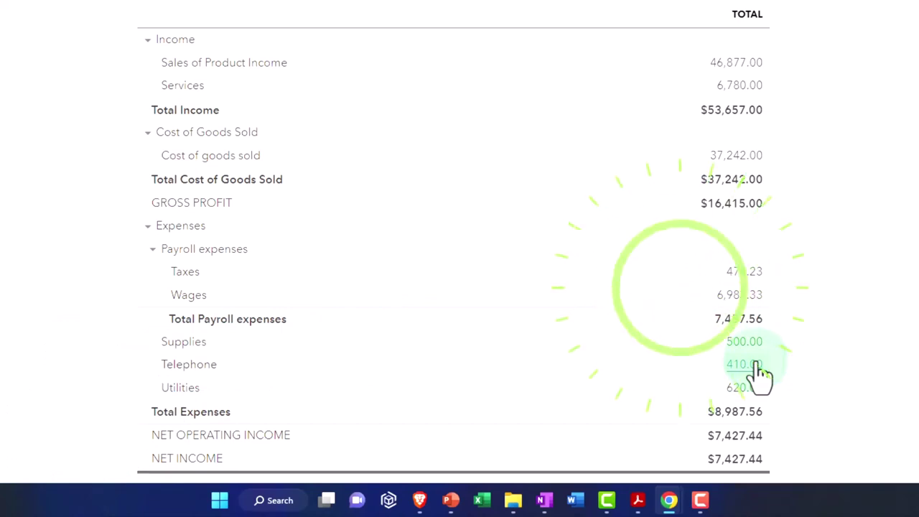
scroll(760, 373, up, 2)
scroll(760, 373, up, 1)
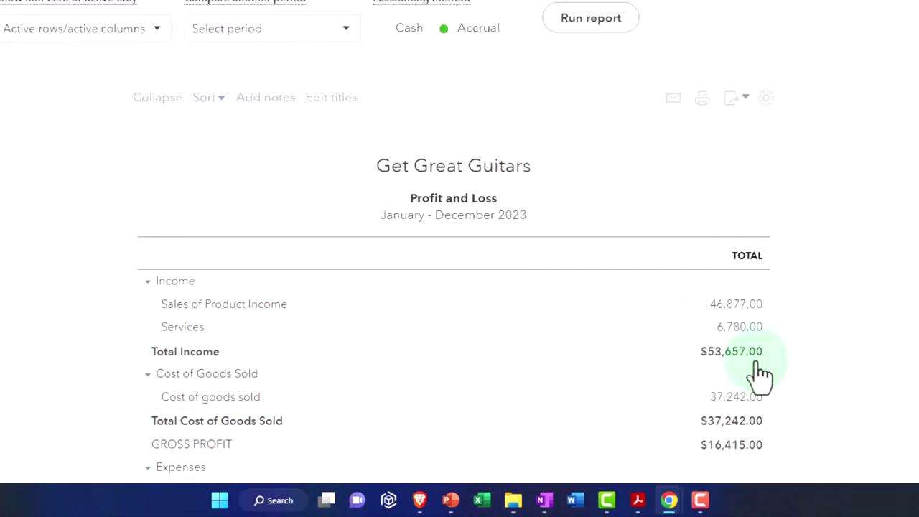